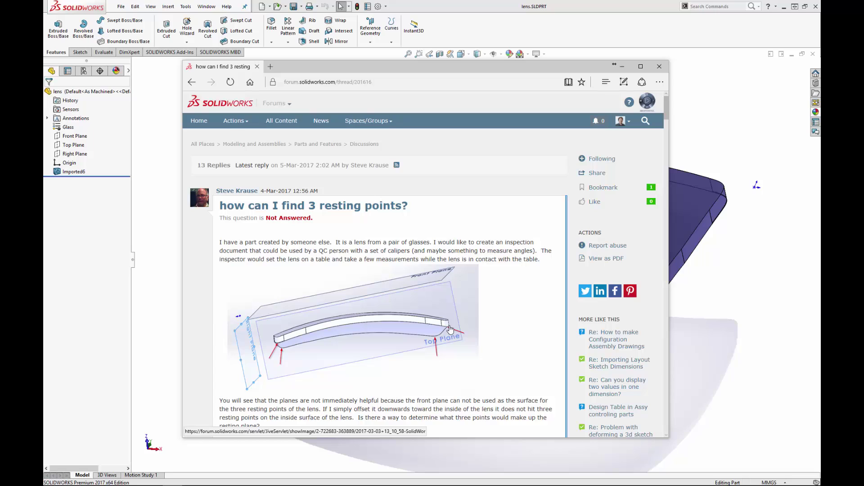
Bring the lens part to the front and orbit it to view it edge-on
left_click(717, 261)
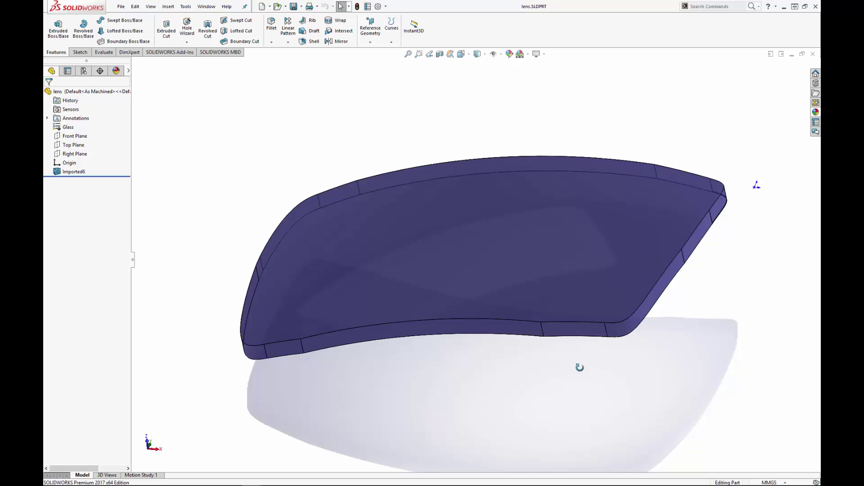
middle_click_drag(580, 367, 669, 288)
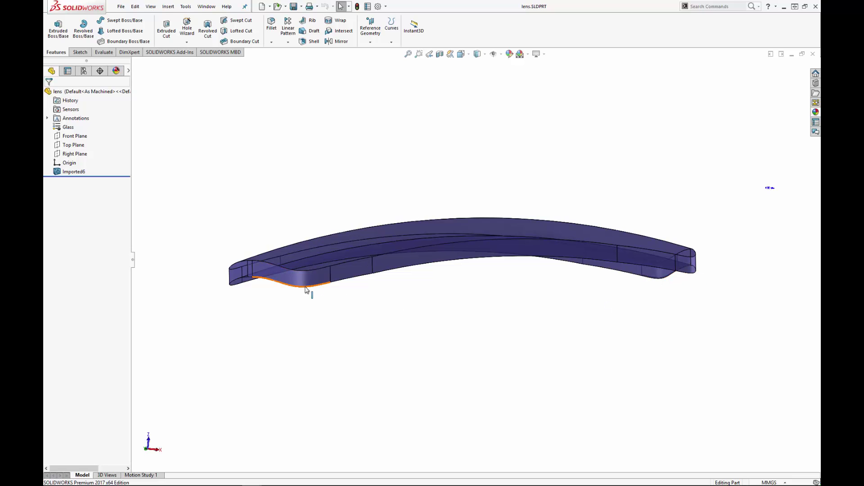
mouse_move(556, 361)
middle_mouse_down()
mouse_move(528, 361)
mouse_move(542, 353)
mouse_move(548, 373)
middle_mouse_up()
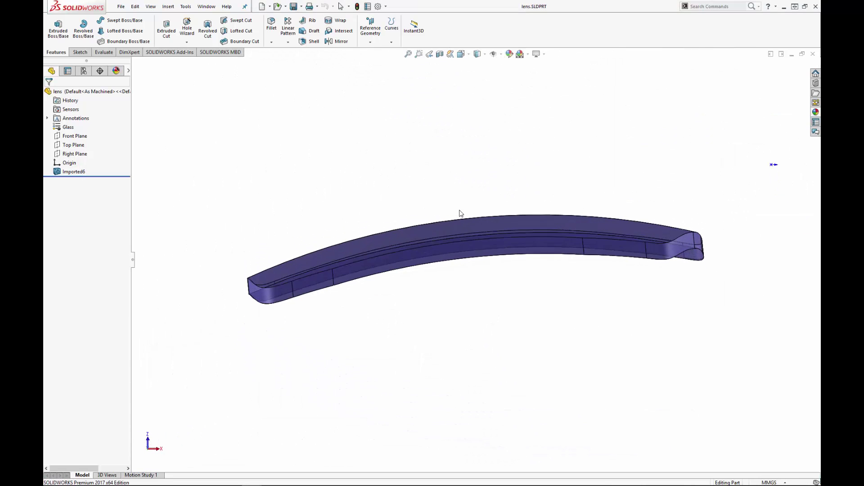
View the lens from below with the Bottom view (Ctrl+6), spinning it around and back
key("ctrl+6")
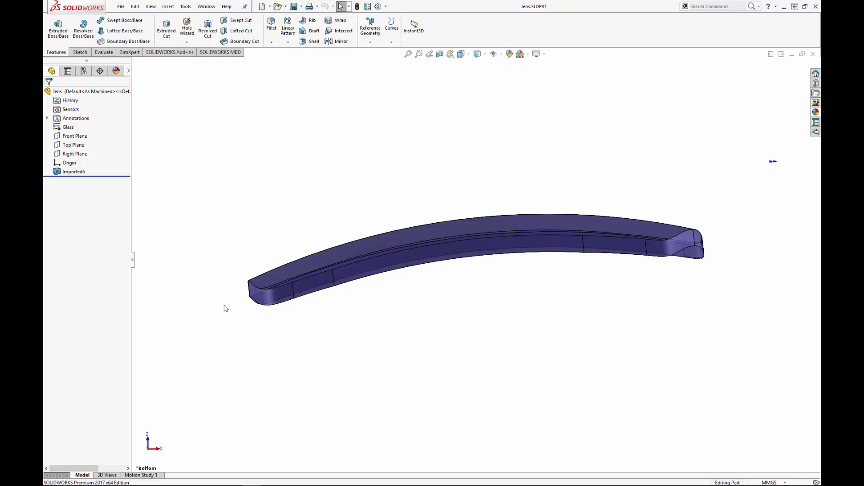
key("shift+Left")
key("shift+Left")
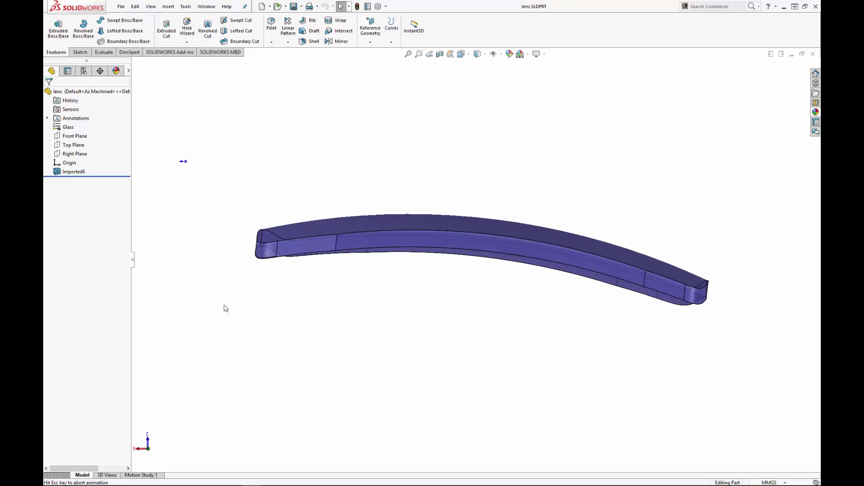
key("ctrl+6")
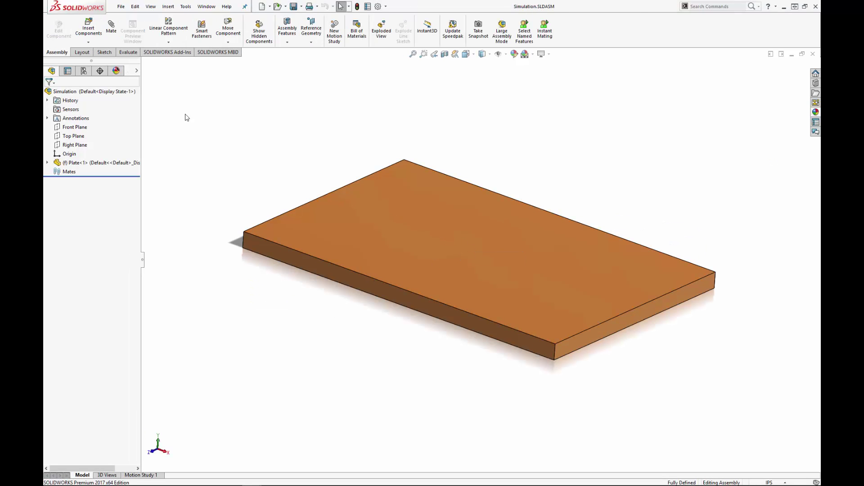
Insert the open lens part as lens<1> above the plate, then orbit to inspect it
left_click(87, 27)
left_click(82, 180)
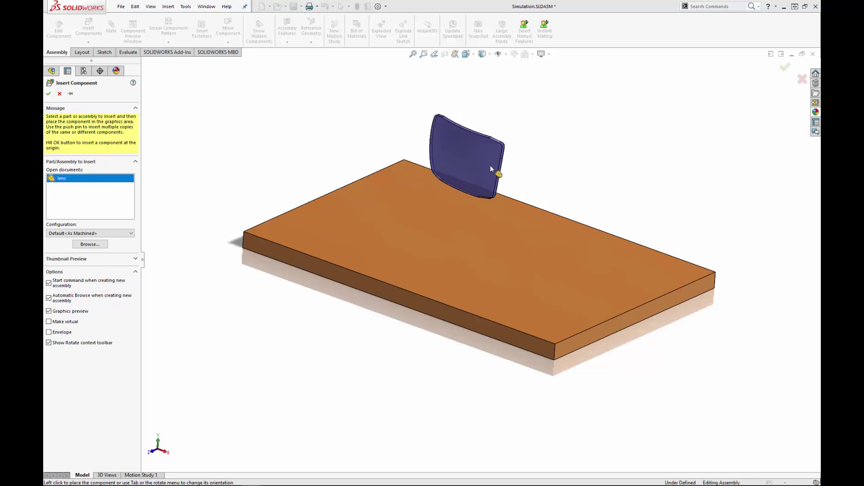
left_click(430, 179)
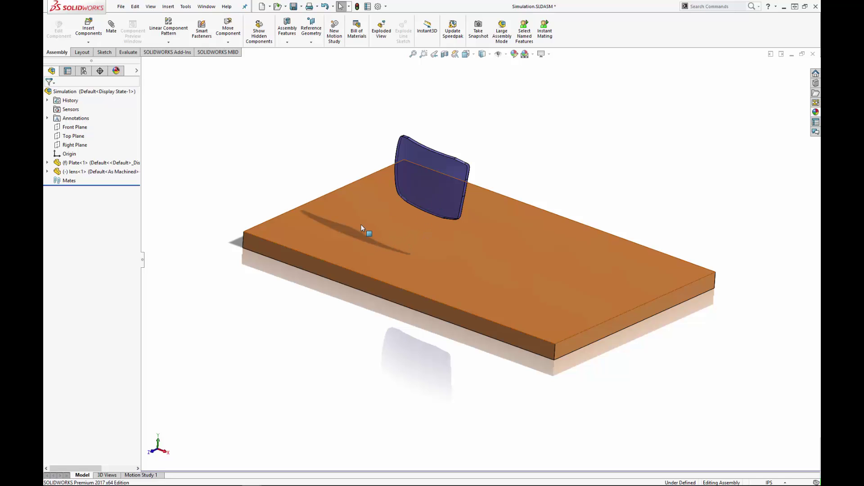
middle_click_drag(706, 322, 739, 321)
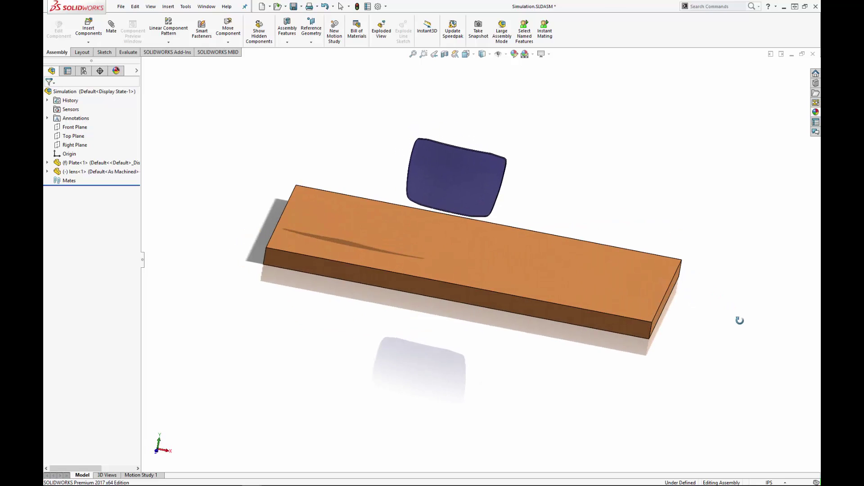
mouse_move(521, 257)
middle_mouse_down()
mouse_move(504, 285)
mouse_move(452, 240)
middle_mouse_up()
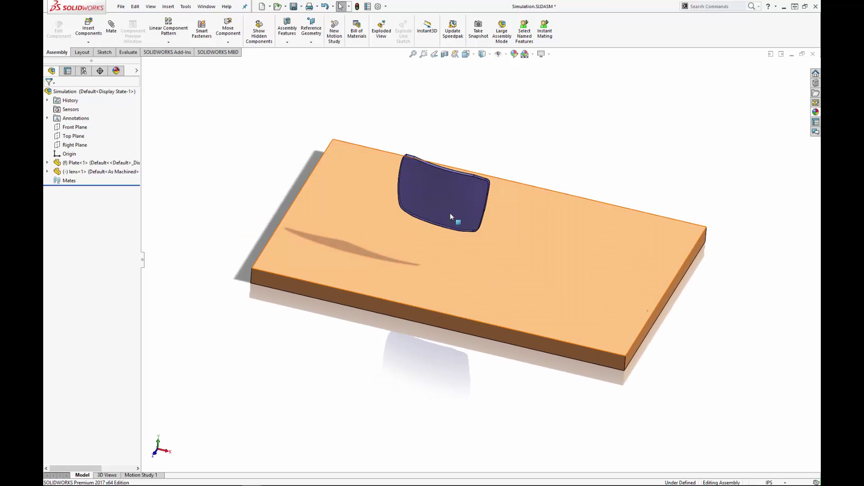
Select the plate, then deselect it and orbit the view slightly
left_click(439, 188)
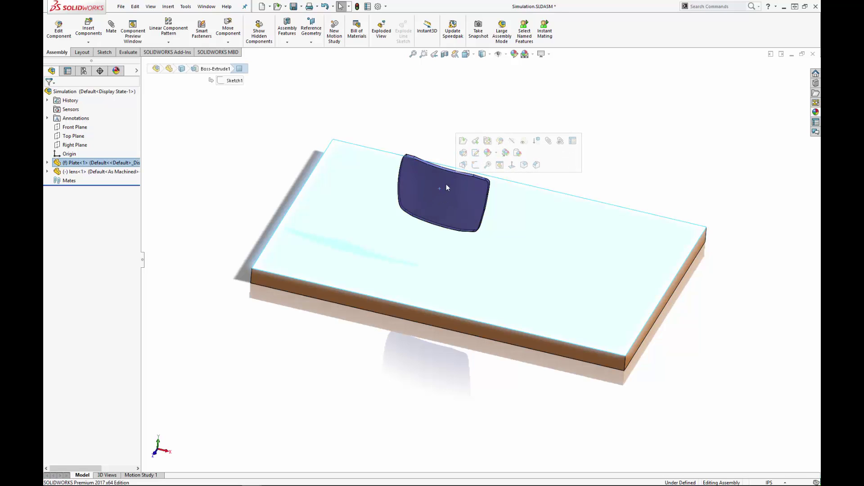
left_click(428, 190)
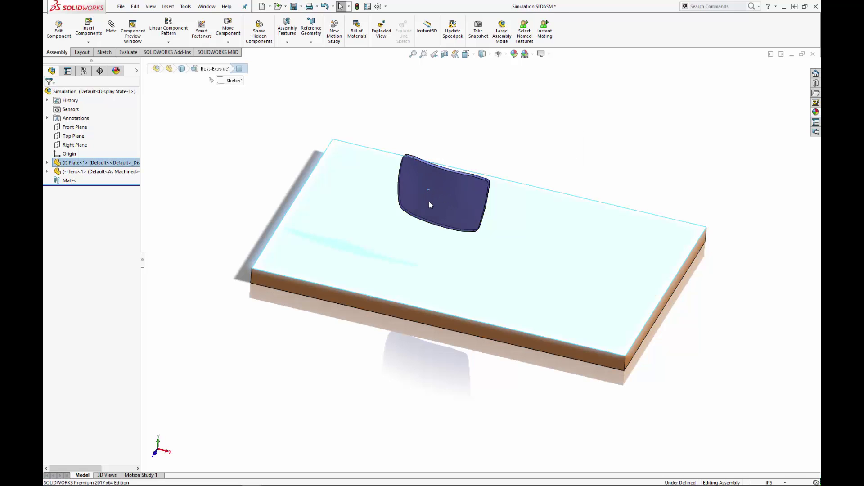
left_click(428, 201)
left_click(477, 154)
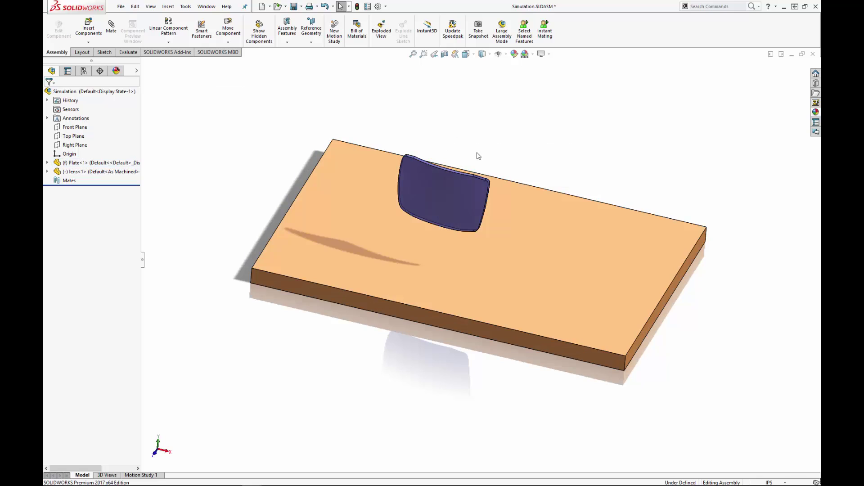
middle_click_drag(477, 154, 432, 166)
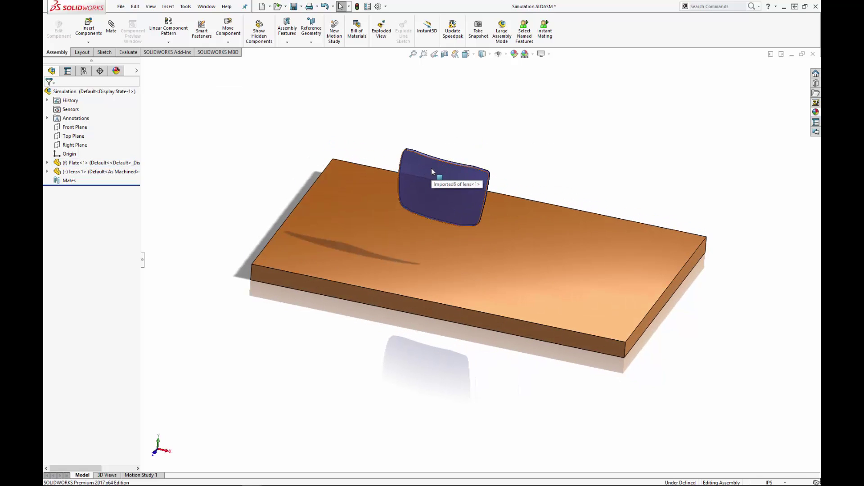
Apply a pure blue (0, 0, 255) appearance to the lens-1@Simulation component
right_click(432, 169)
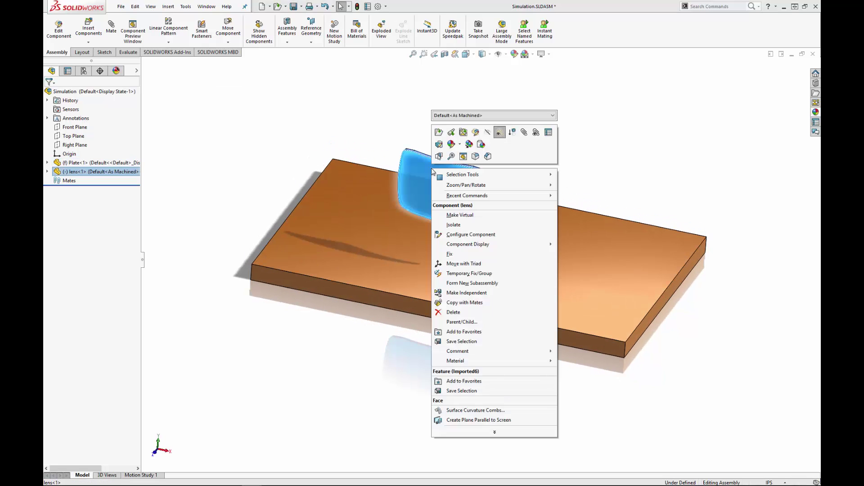
left_click(460, 145)
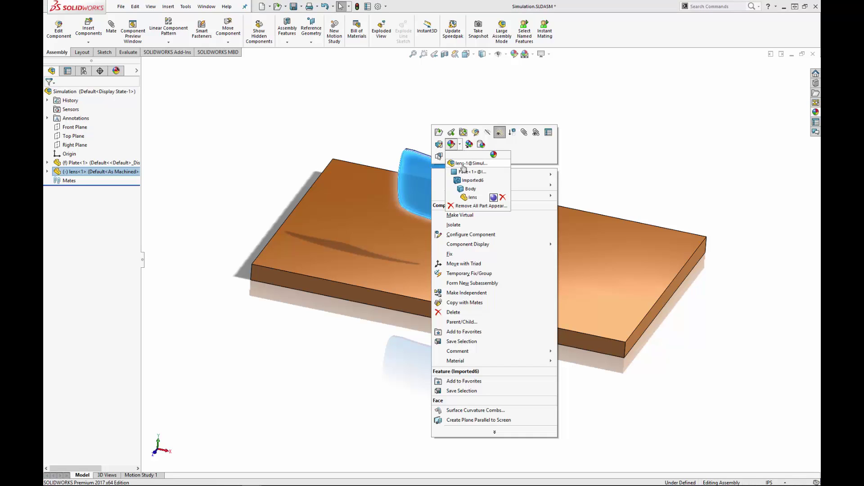
left_click(463, 165)
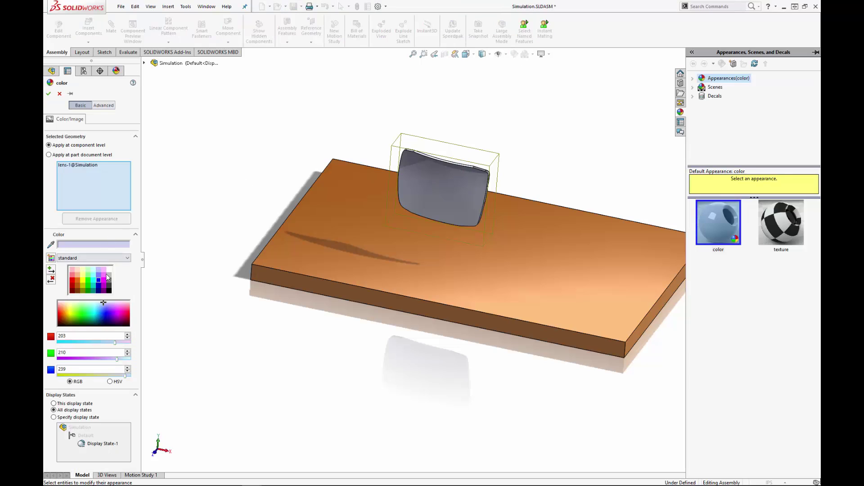
left_click(99, 281)
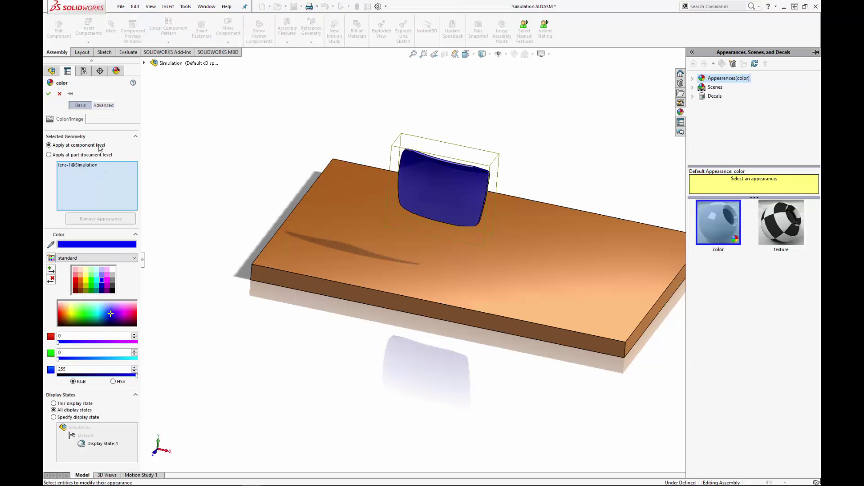
left_click(48, 94)
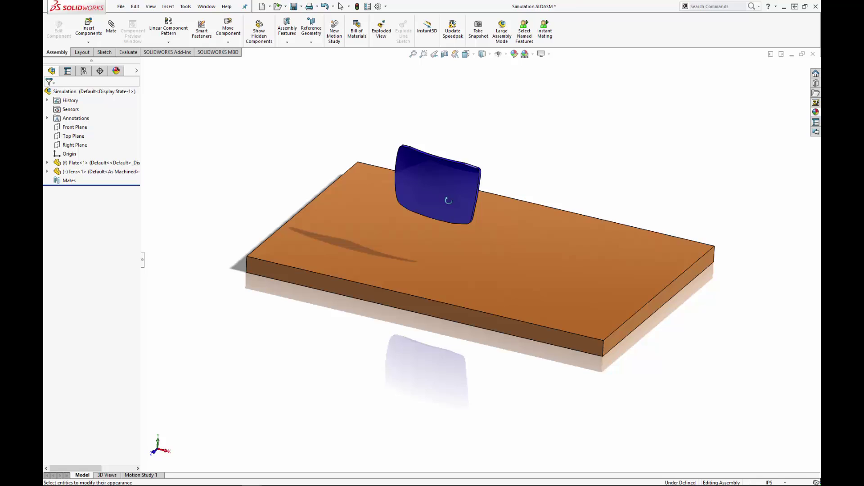
left_click(446, 202)
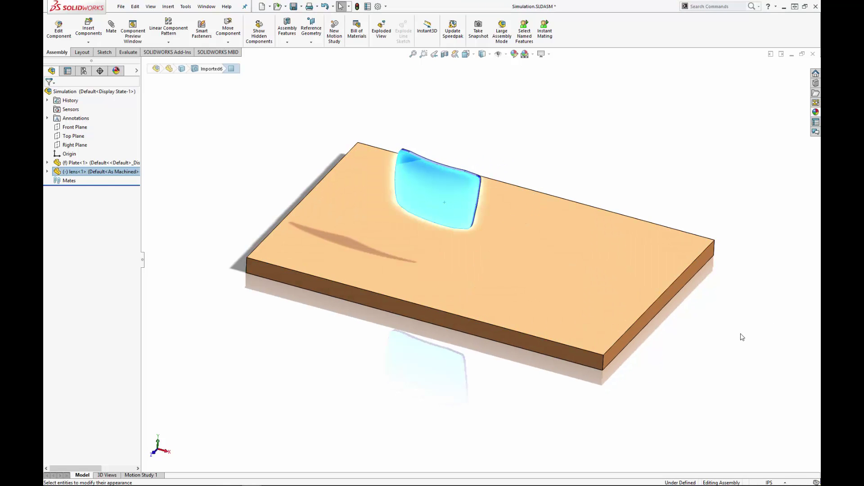
left_click(709, 321)
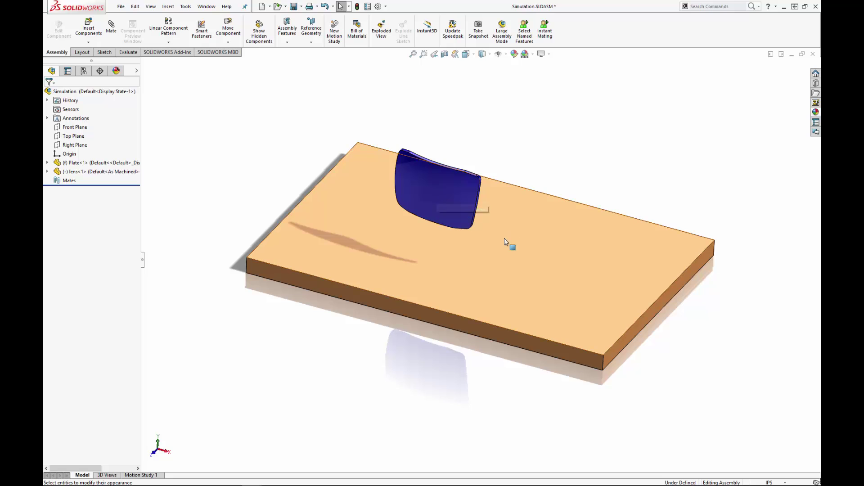
Turn the lens edge-on and move it over the plate centre, checking from a low angle
mouse_move(456, 206)
right_mouse_down()
mouse_move(407, 65)
mouse_move(396, 154)
mouse_move(451, 124)
mouse_move(476, 139)
mouse_move(459, 201)
right_mouse_up()
left_click_drag(460, 202, 467, 238)
middle_click_drag(466, 234, 444, 204)
left_click_drag(434, 197, 490, 238)
Lower the lens onto the plate's top surface using the Move with Triad handles
right_click(432, 207)
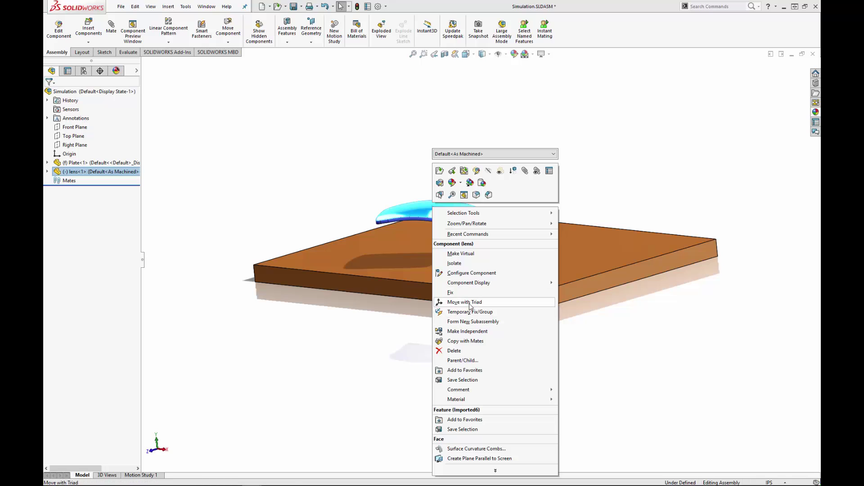
left_click(466, 302)
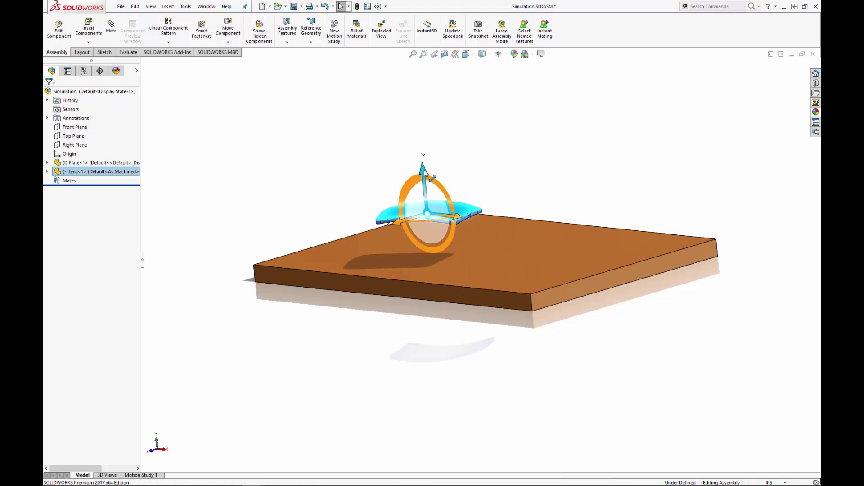
left_click_drag(424, 176, 459, 222)
middle_click_drag(459, 222, 413, 287)
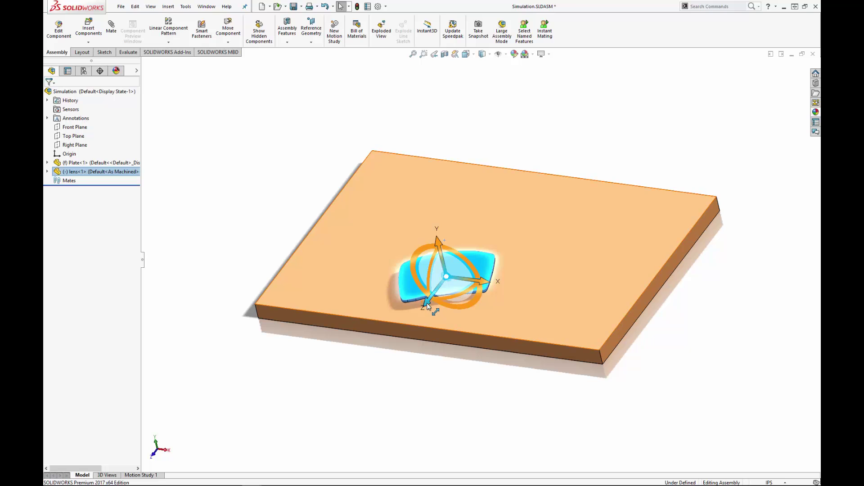
left_click_drag(426, 303, 450, 266)
middle_click_drag(542, 312, 550, 263)
left_click(462, 112)
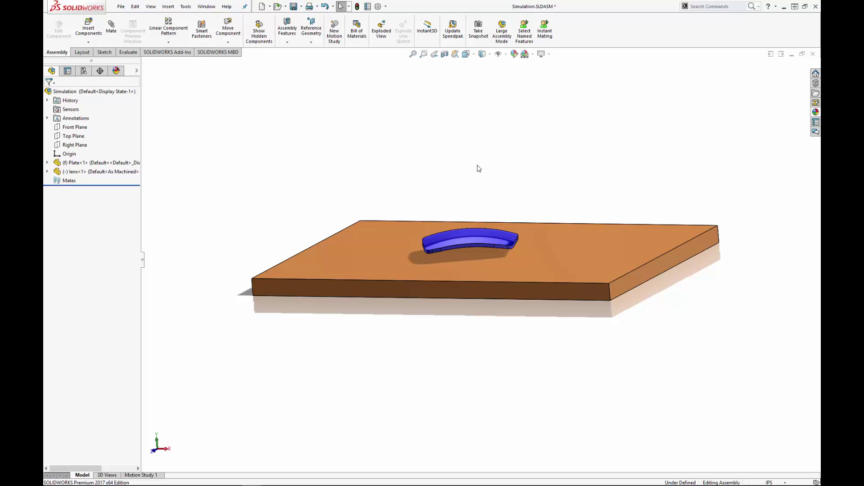
middle_click_drag(479, 169, 457, 191)
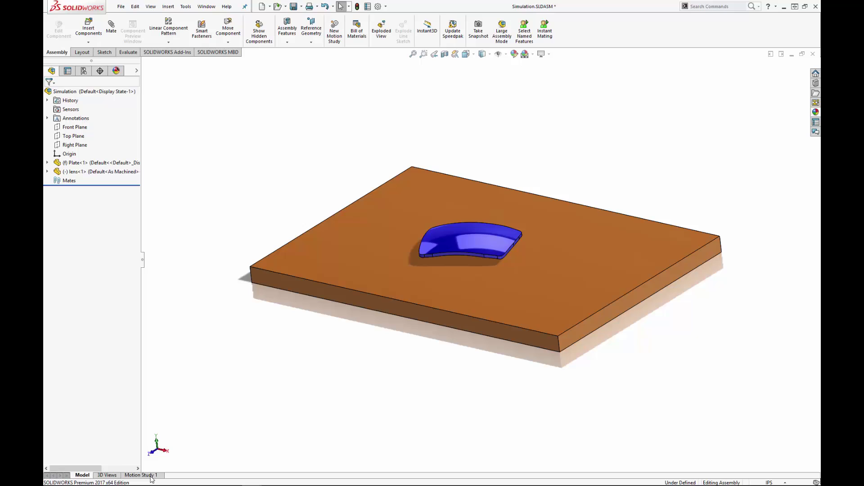
Open Motion Study 1, set its study type to Basic Motion and zoom on the lens
left_click(141, 475)
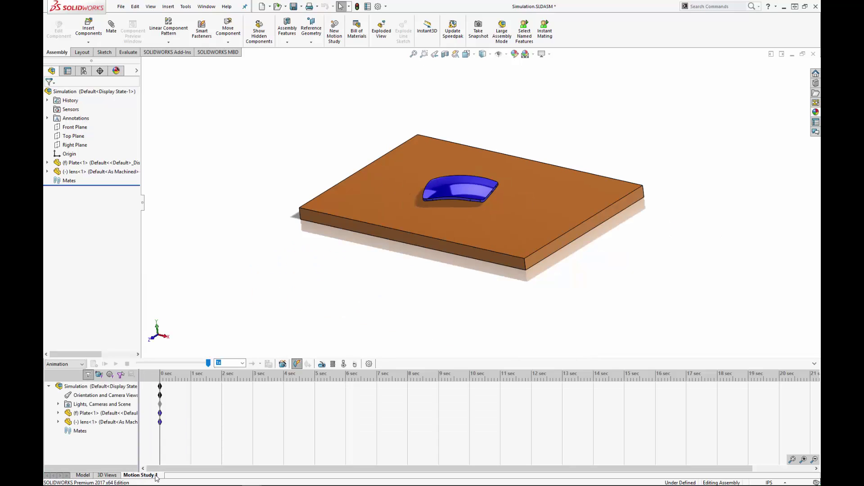
left_click(81, 364)
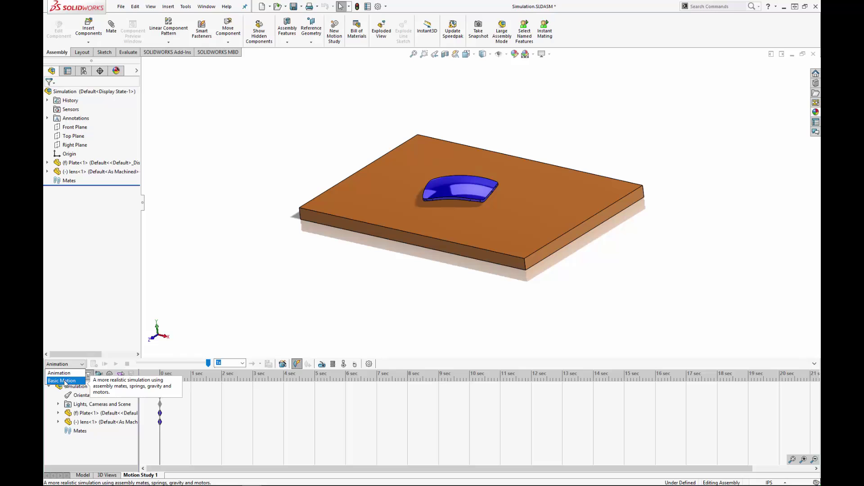
left_click(64, 381)
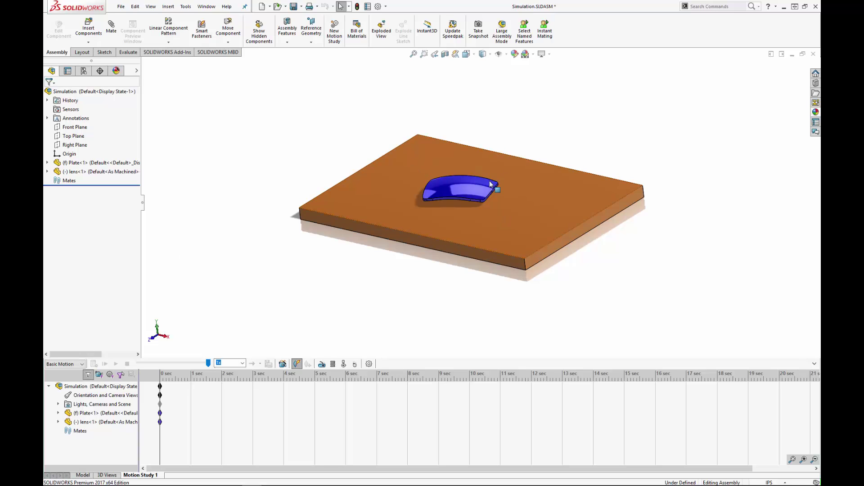
scroll(490, 184, "down", 3)
scroll(485, 192, "up", 1)
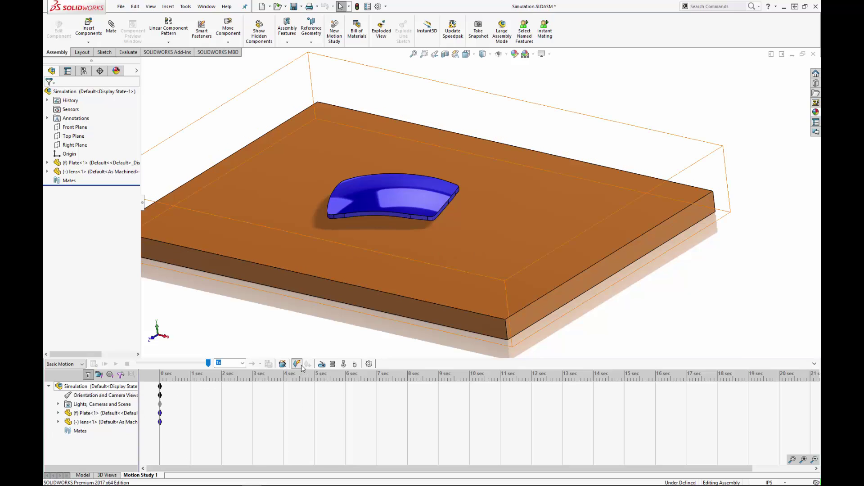
Add gravity to the motion study acting along the Y direction
left_click(356, 364)
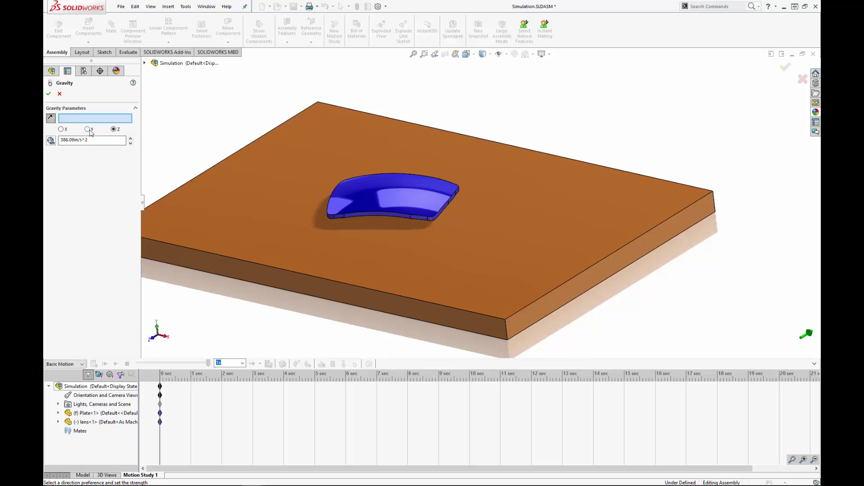
left_click(88, 129)
left_click(48, 94)
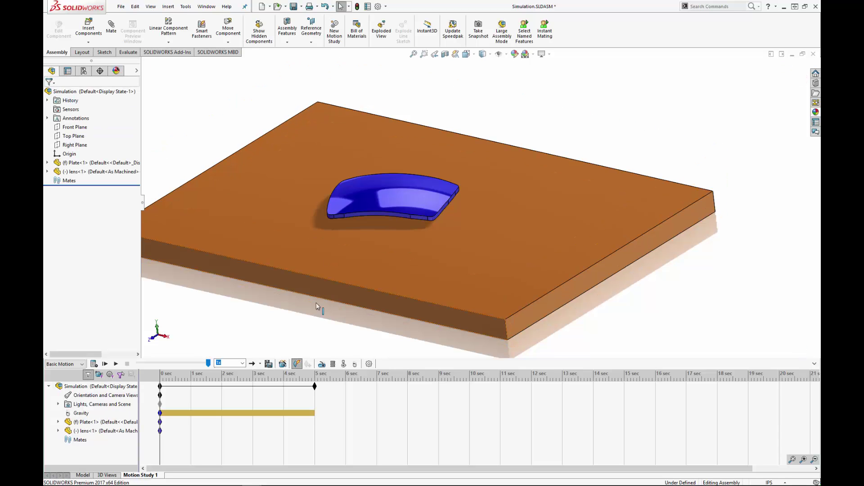
Add a solid body contact between the lens and the plate
left_click(344, 364)
left_click(386, 201)
left_click(393, 244)
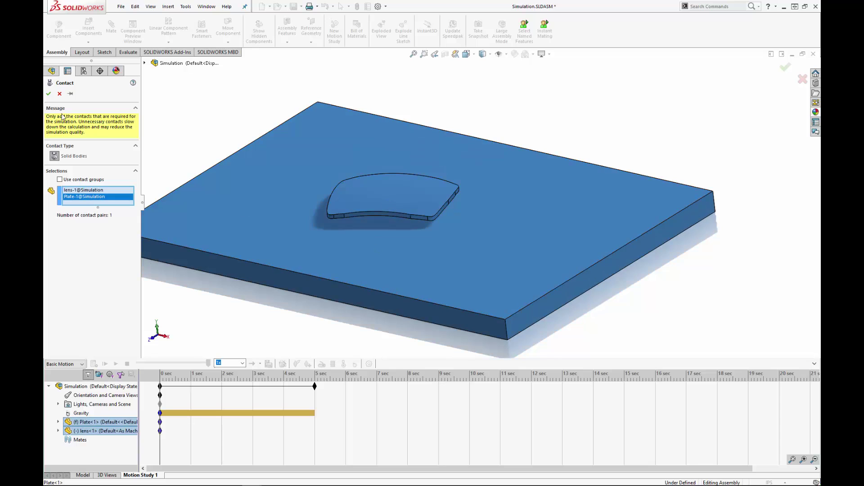
left_click(49, 94)
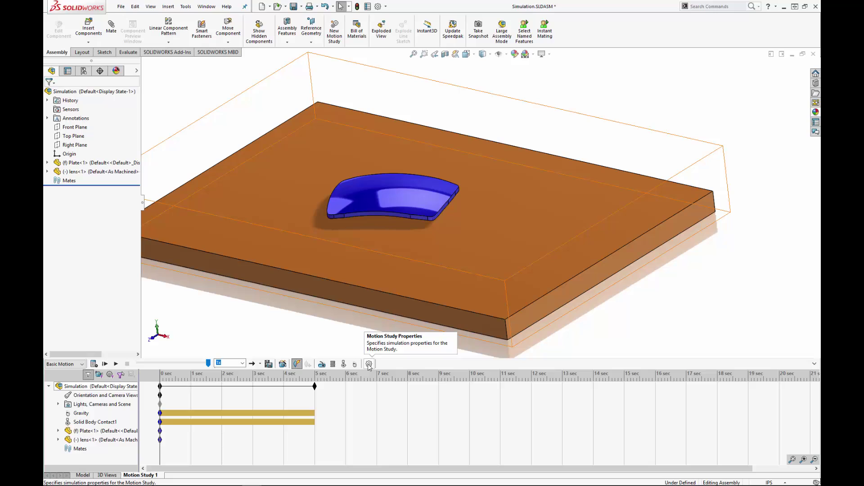
Set the study end to 2 seconds, 1000 fps, with maximum Geometry Accuracy and 3D Contact Resolution
left_click_drag(315, 386, 222, 386)
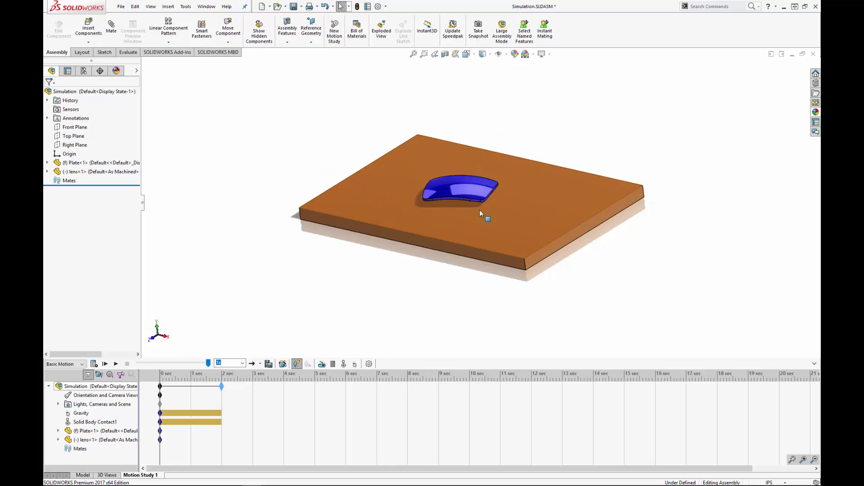
left_click(368, 364)
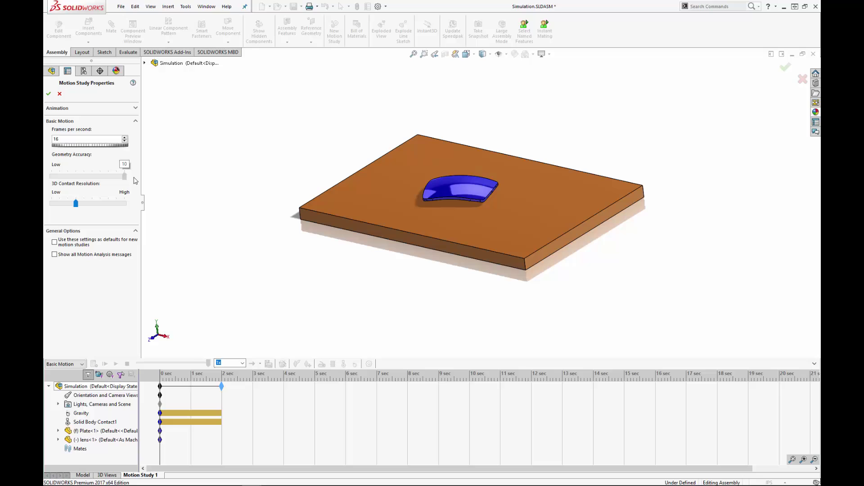
left_click_drag(135, 181, 133, 183)
left_click_drag(78, 208, 167, 210)
Apply the settings, calculate the motion study, and inspect where the lens rests on the plate
left_click(49, 94)
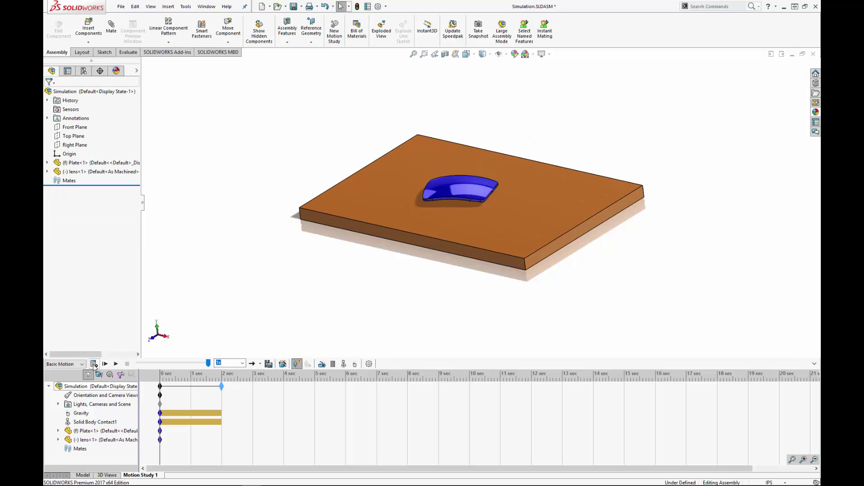
left_click(93, 364)
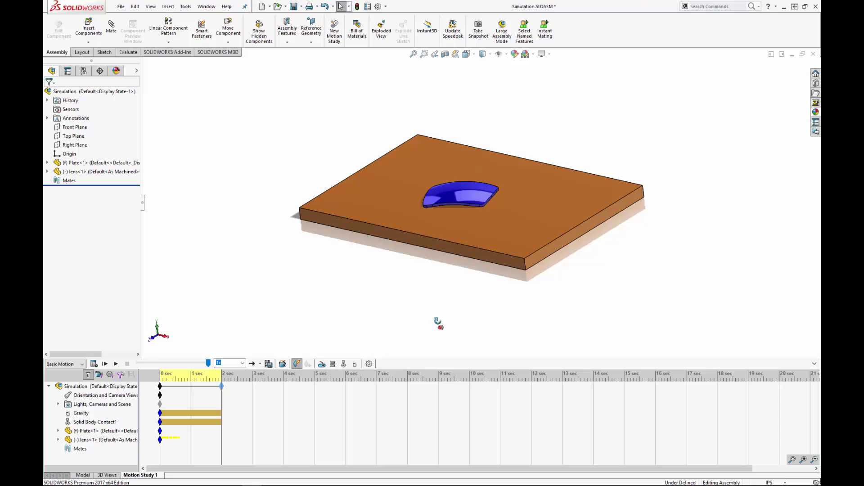
middle_click_drag(437, 323, 463, 287)
scroll(488, 222, "down", 5)
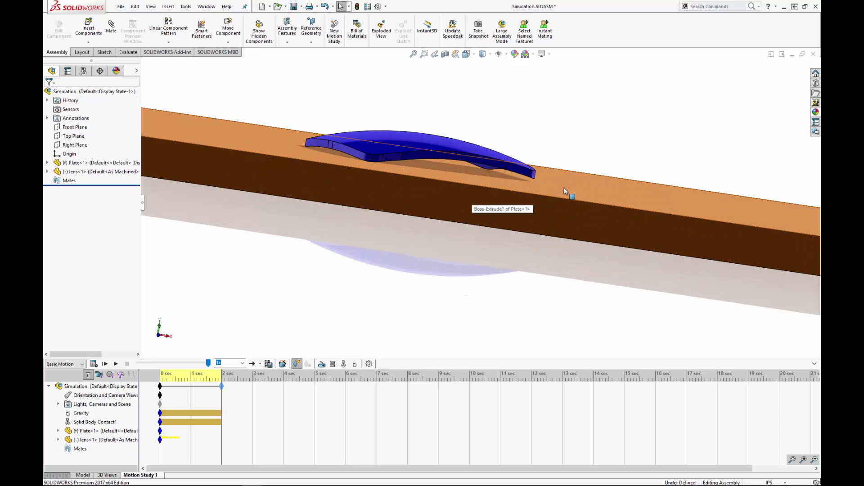
middle_click_drag(565, 192, 494, 174)
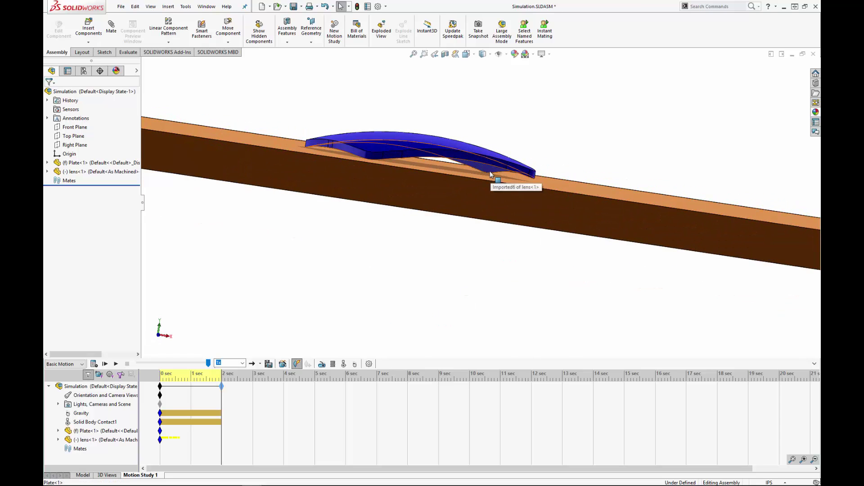
middle_click_drag(328, 158, 583, 197)
scroll(603, 152, "down", 3)
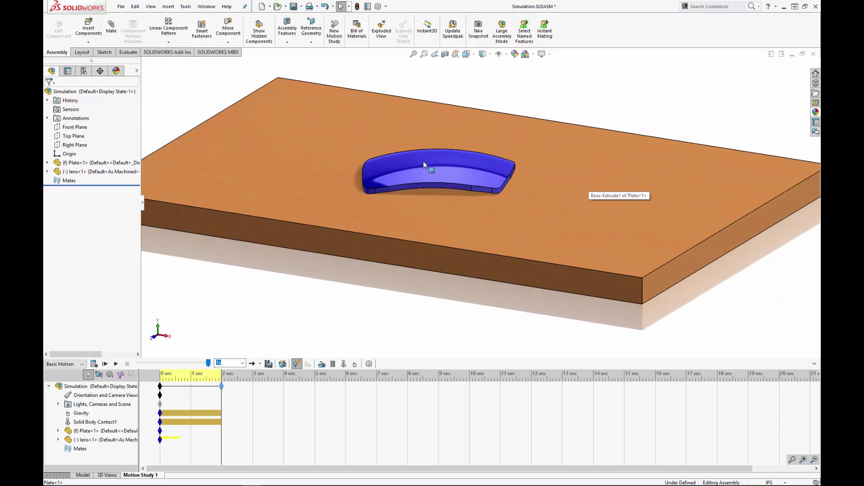
Edit the lens in context and create Plane1 on the plate's top face with 0 offset
right_click(447, 168)
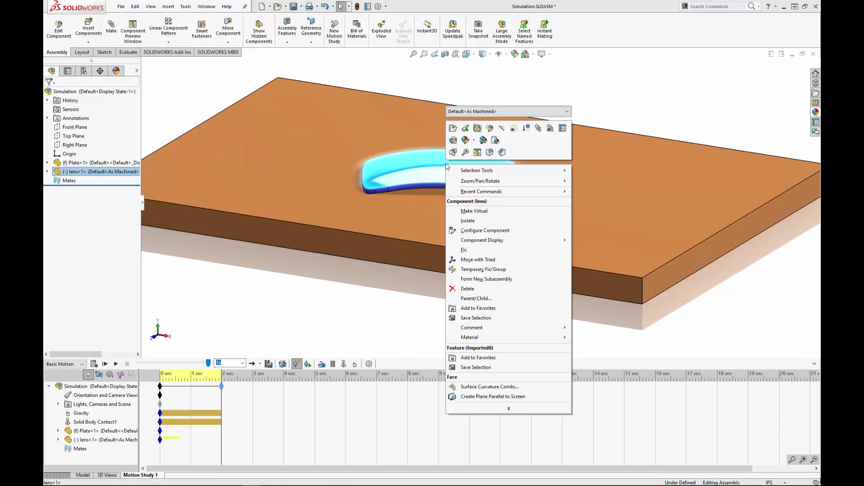
left_click(494, 136)
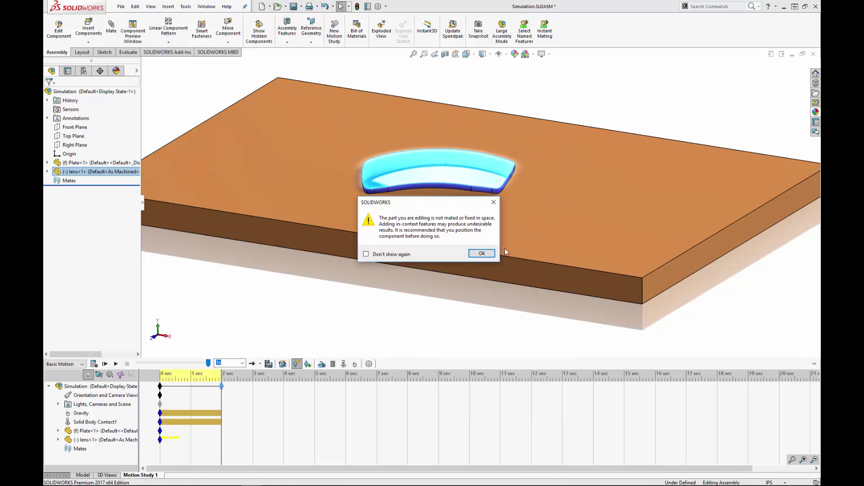
key("Return")
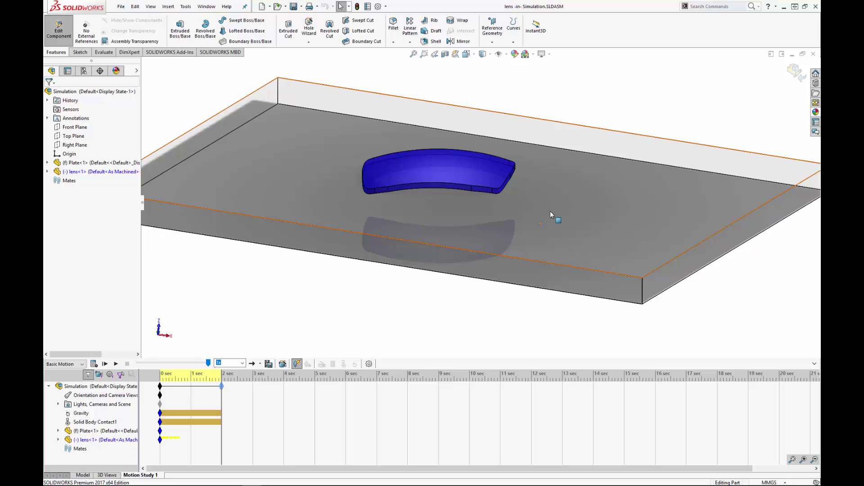
left_click(575, 182)
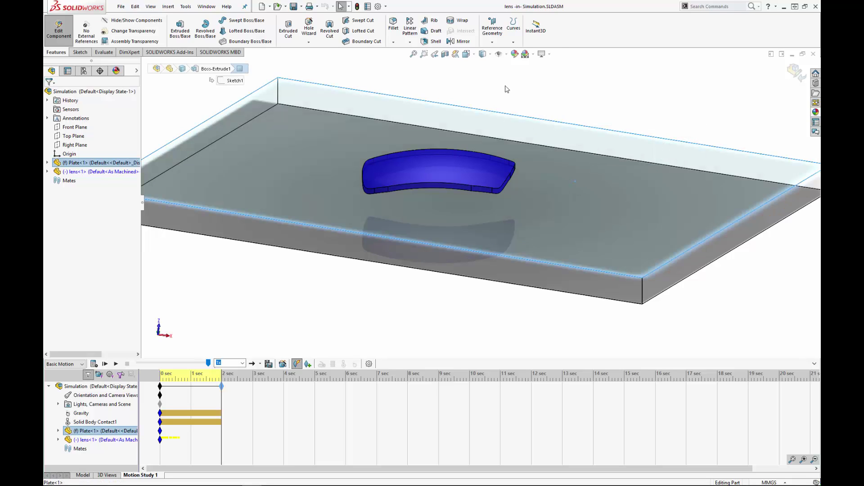
left_click(492, 41)
left_click(498, 51)
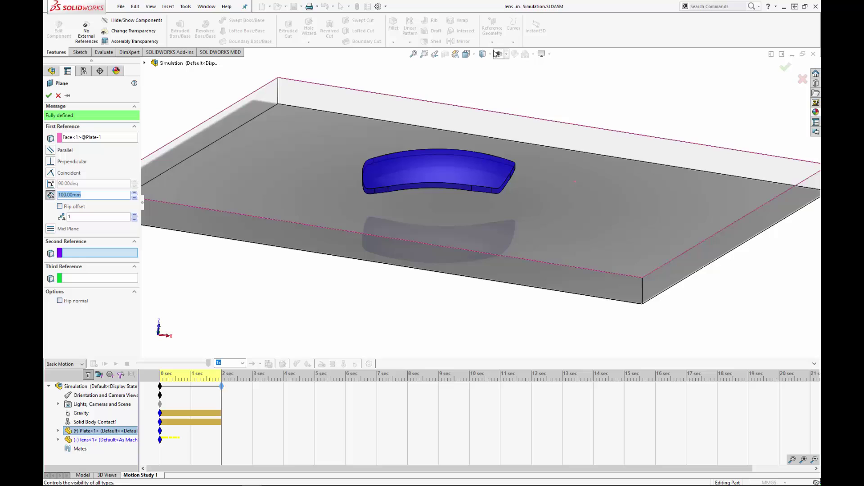
type("0")
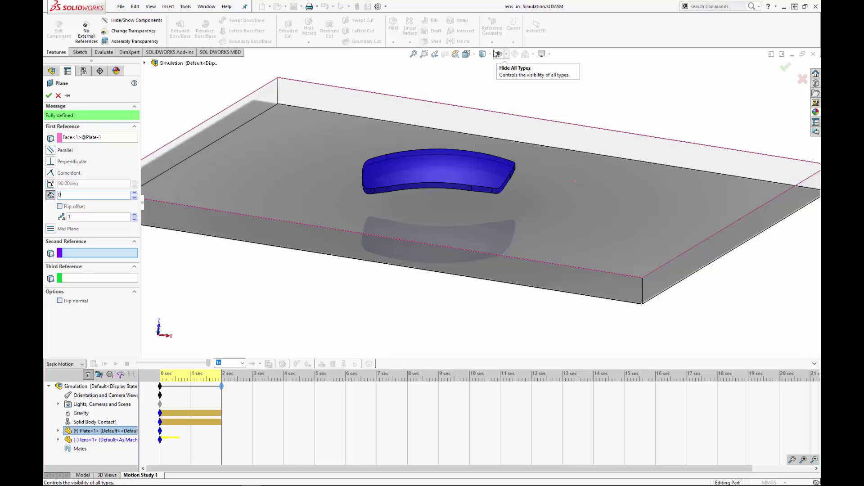
key("Return")
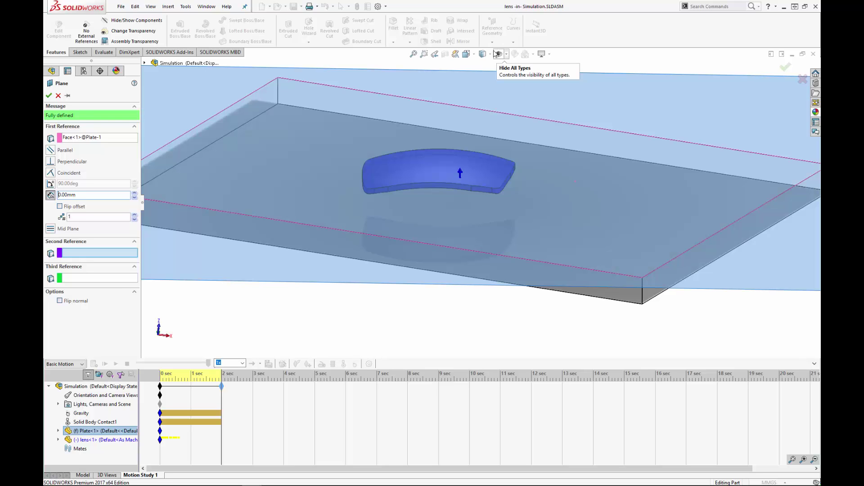
left_click(48, 97)
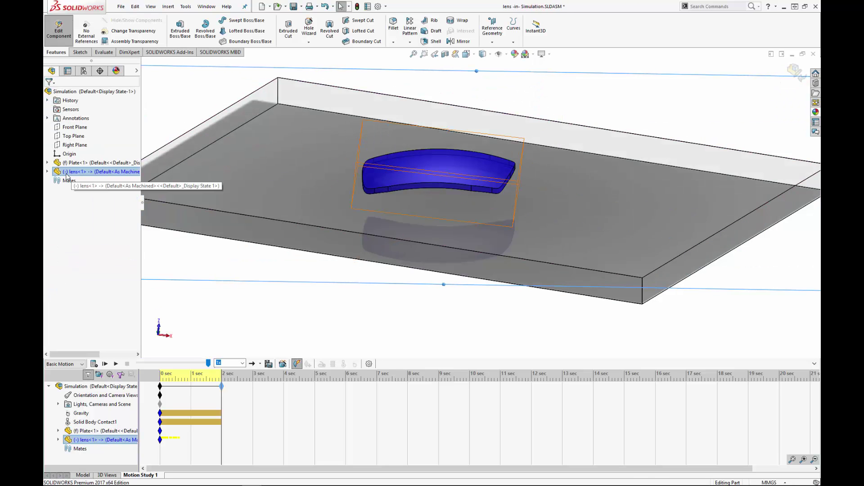
left_click(795, 72)
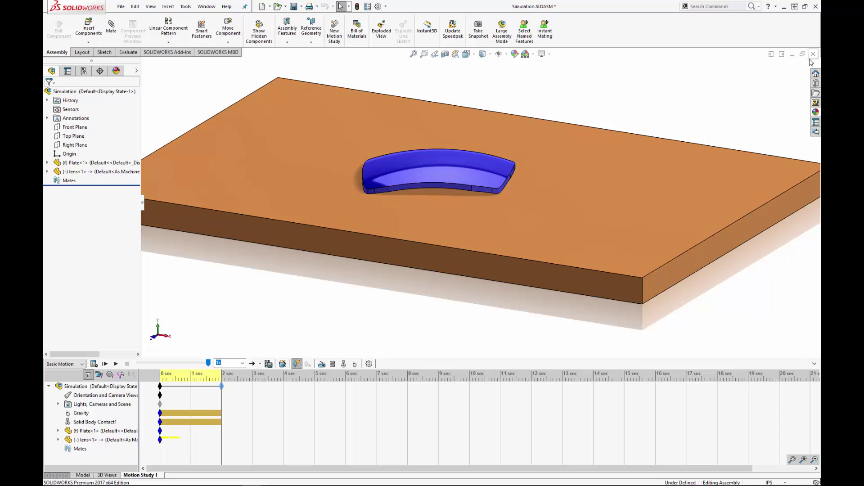
Open the lens part in its own window and orbit it
right_click(97, 172)
left_click(128, 148)
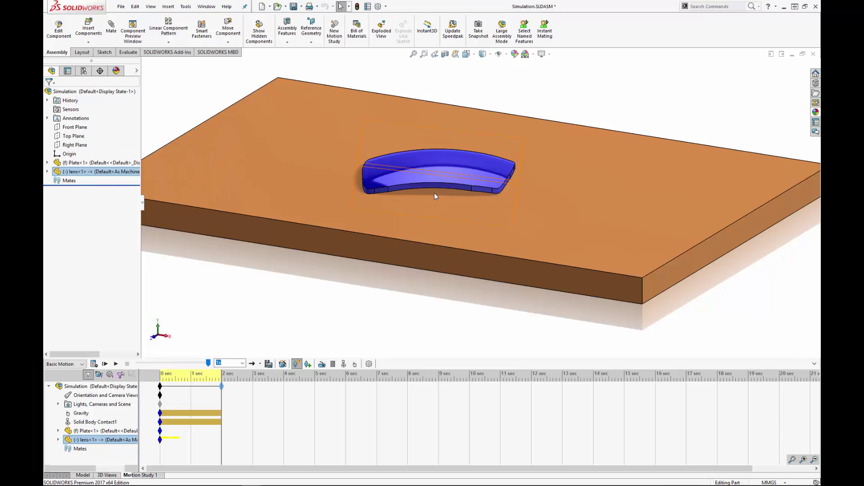
middle_click_drag(510, 294, 513, 271)
Lock all of Plane1's external references using List External Refs
right_click(77, 184)
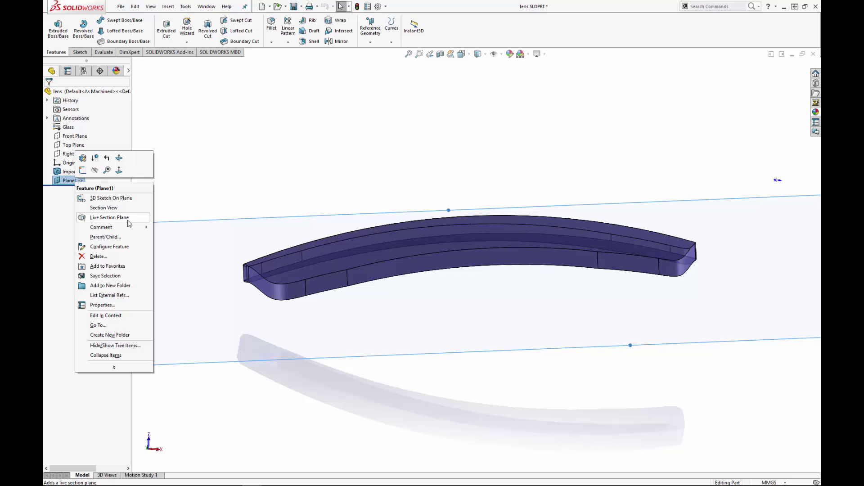
left_click(110, 295)
left_click(368, 300)
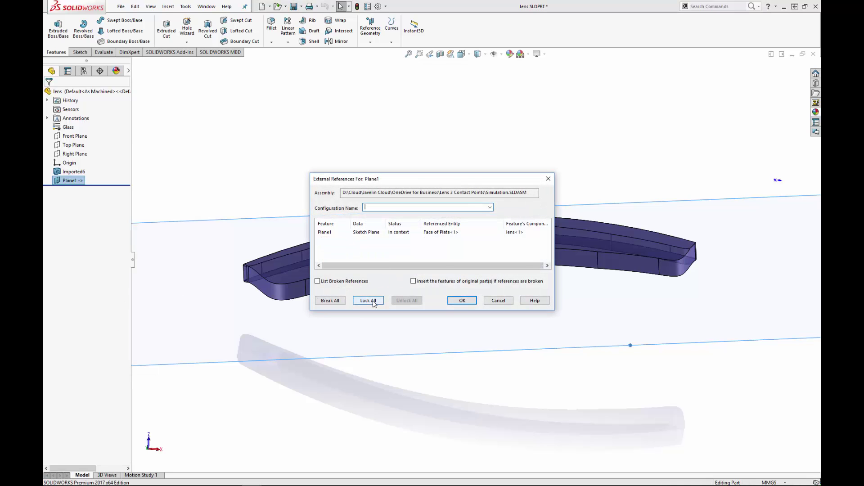
left_click(473, 268)
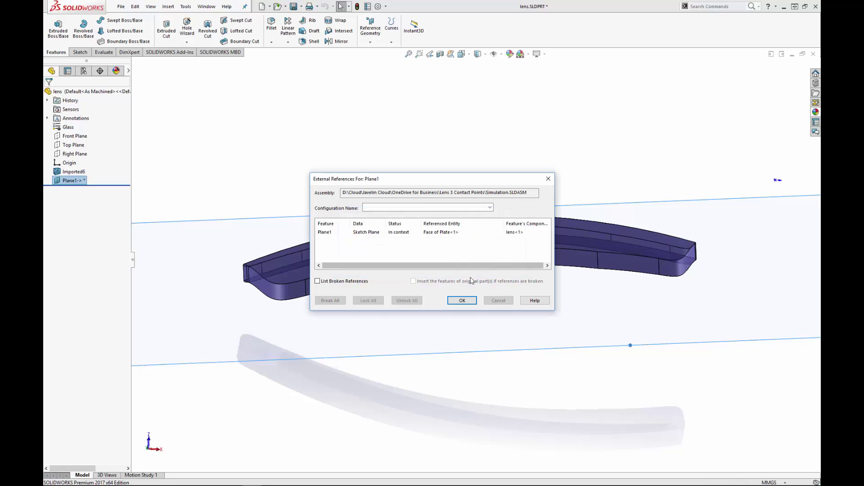
left_click(474, 301)
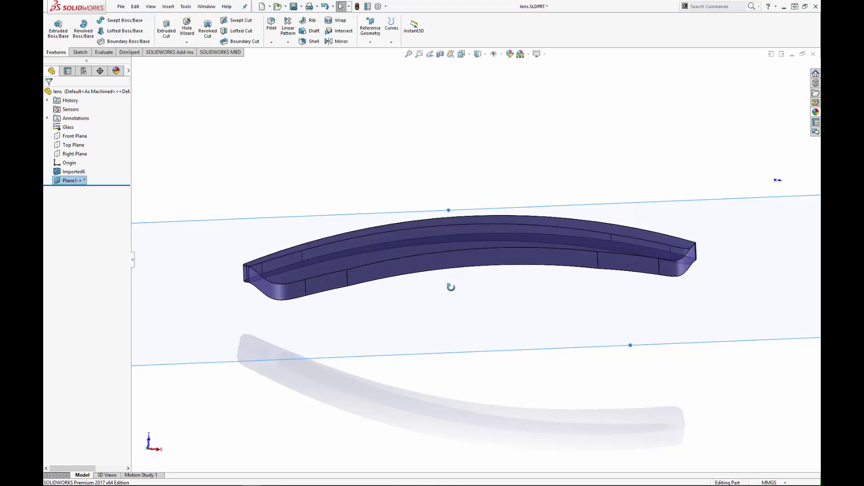
middle_click_drag(450, 285, 333, 285)
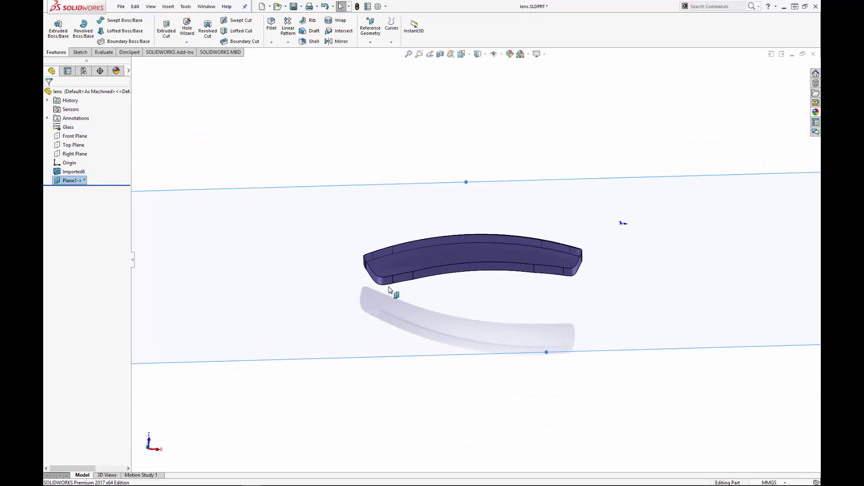
Sketch a single point on Plane1 at the lens's lower edge and exit the sketch
left_click(306, 260)
left_click(338, 235)
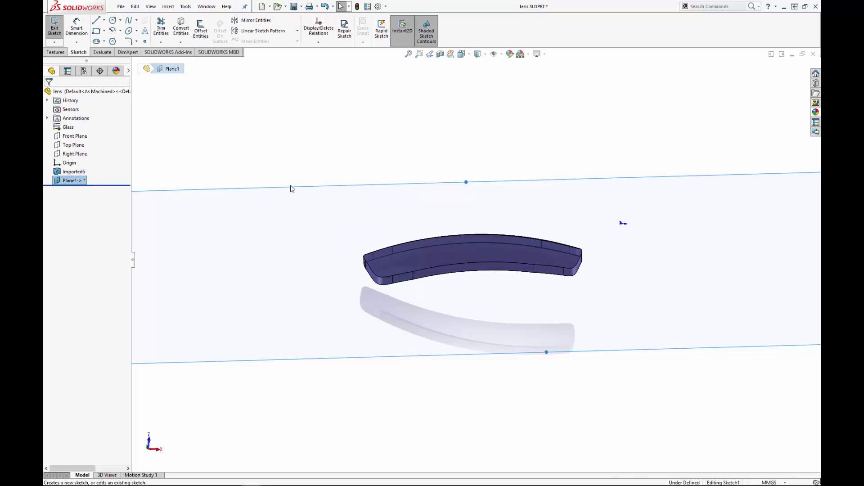
left_click(144, 41)
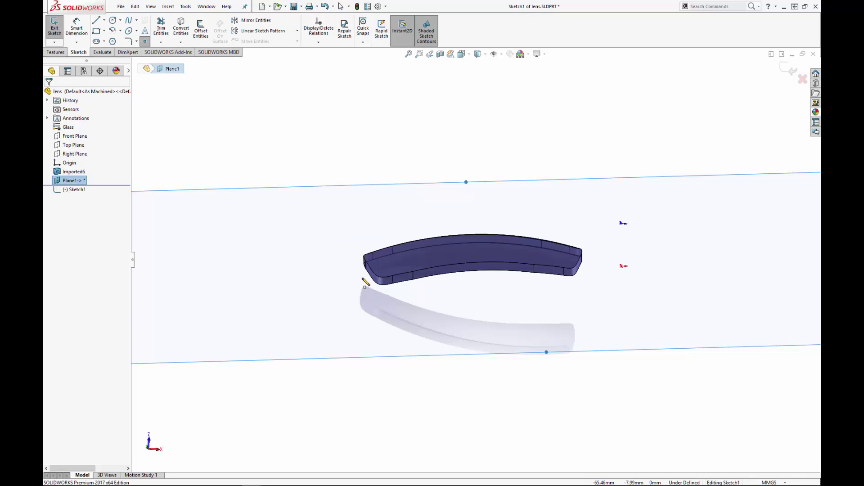
left_click(363, 278)
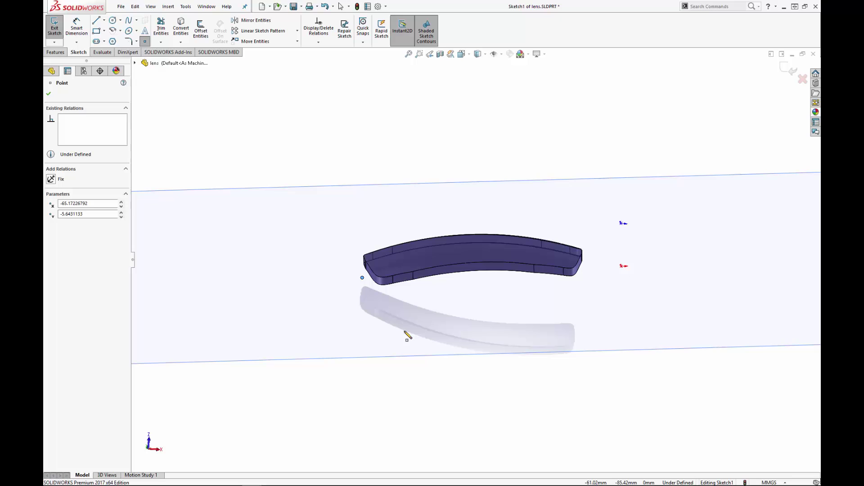
key("Escape")
left_click(790, 71)
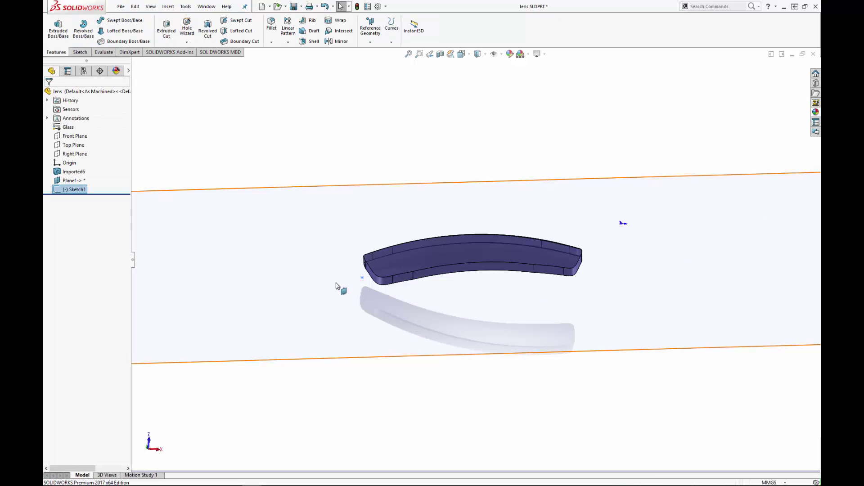
Create Coordinate System1 at that point, with Plane1 defining Y and the X axis reversed
left_click(363, 279)
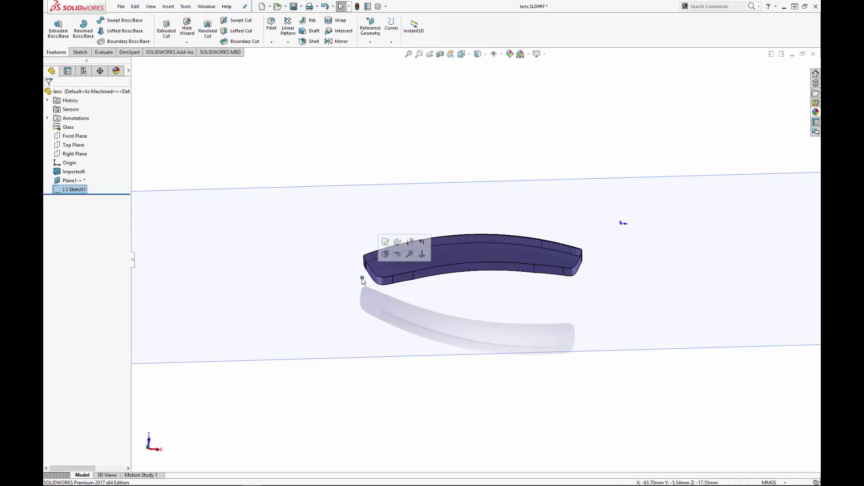
left_click(370, 42)
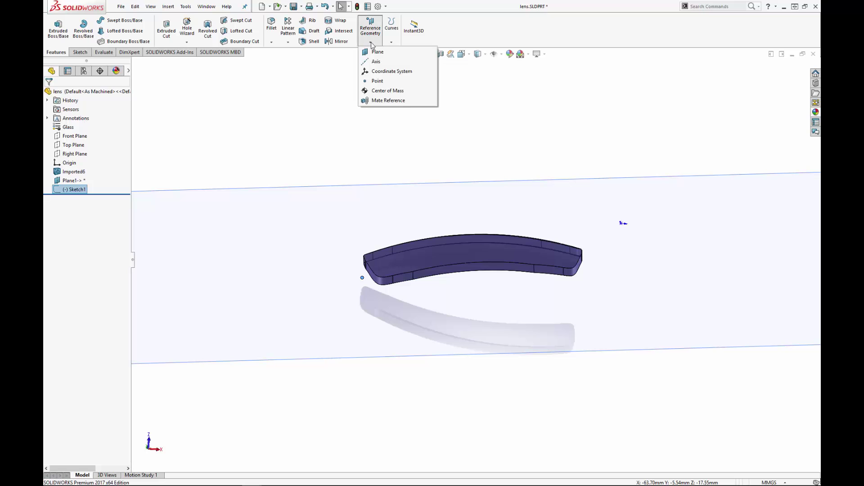
left_click(376, 72)
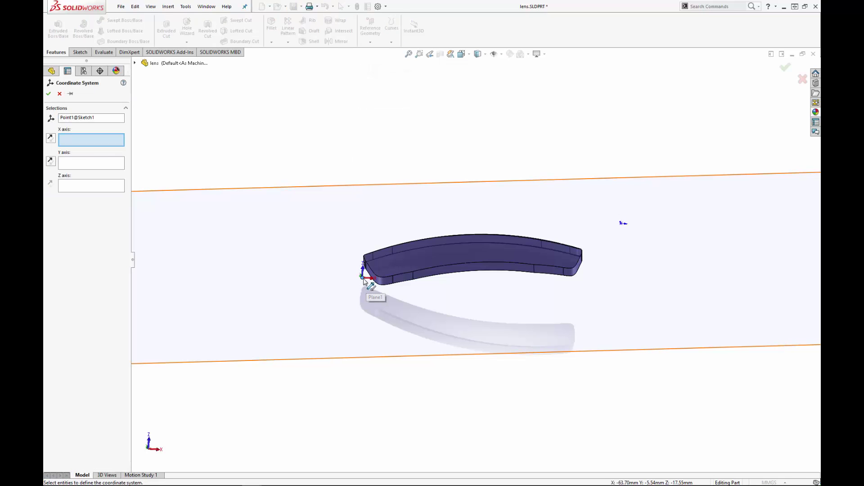
left_click(106, 168)
left_click(321, 250)
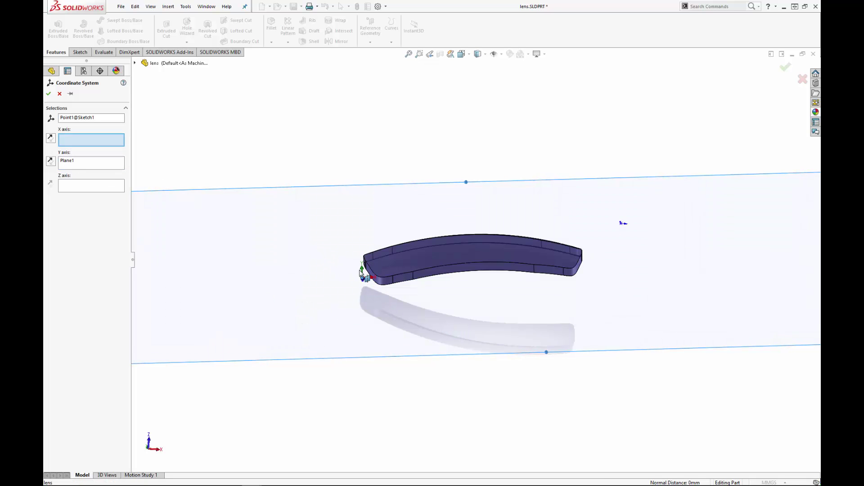
middle_click_drag(409, 346, 446, 367)
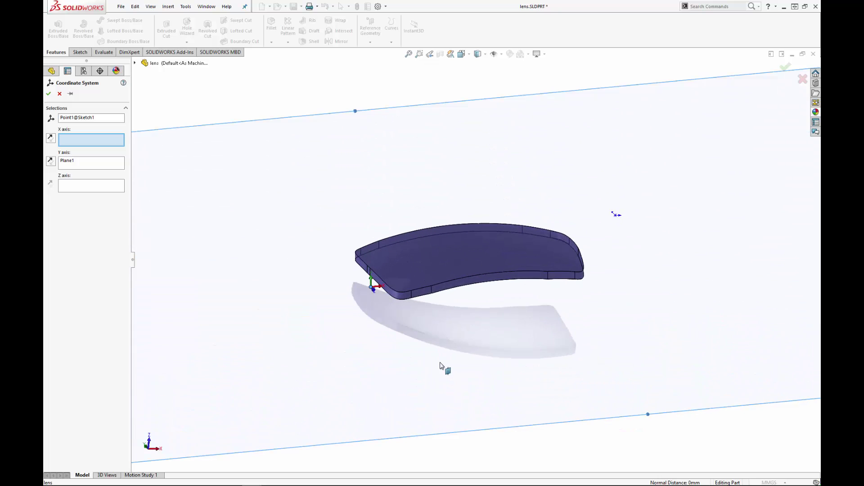
left_click(50, 138)
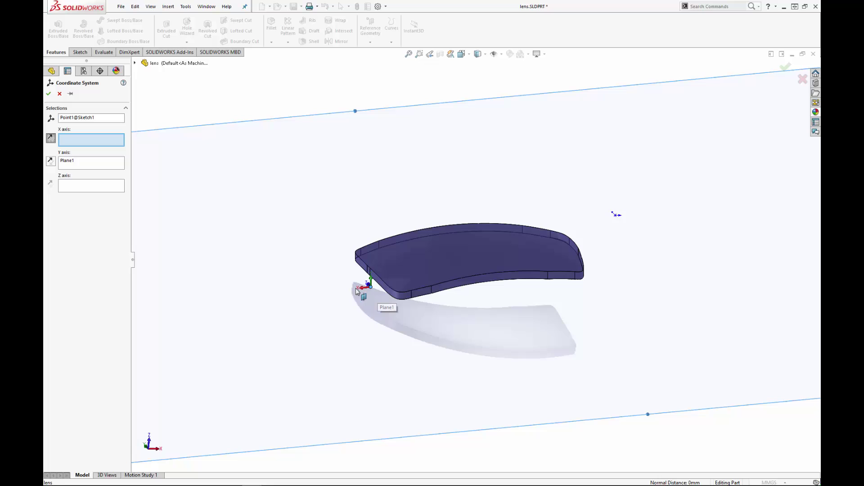
left_click(48, 94)
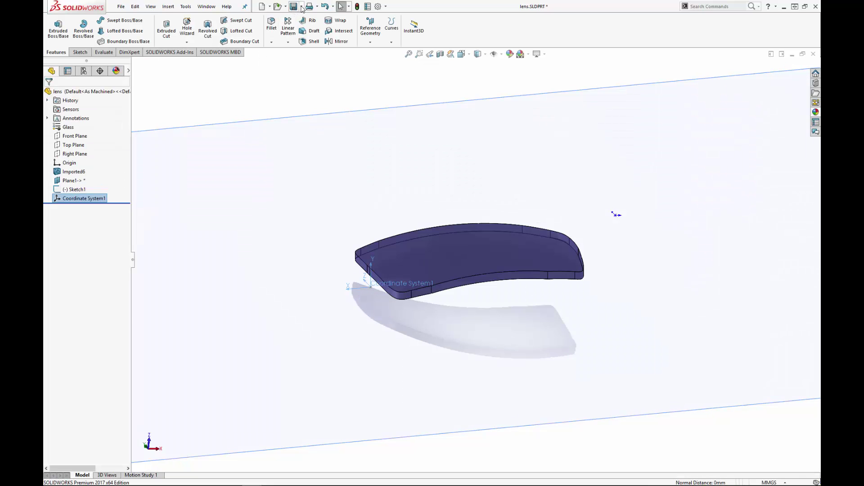
Save a copy of the lens, keeping the original open, with Parasolid as the file type
left_click(301, 6)
left_click(316, 22)
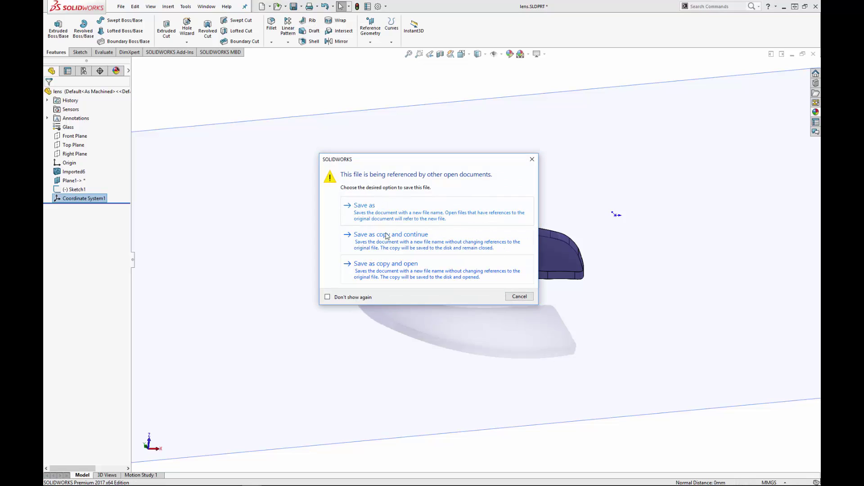
left_click(386, 242)
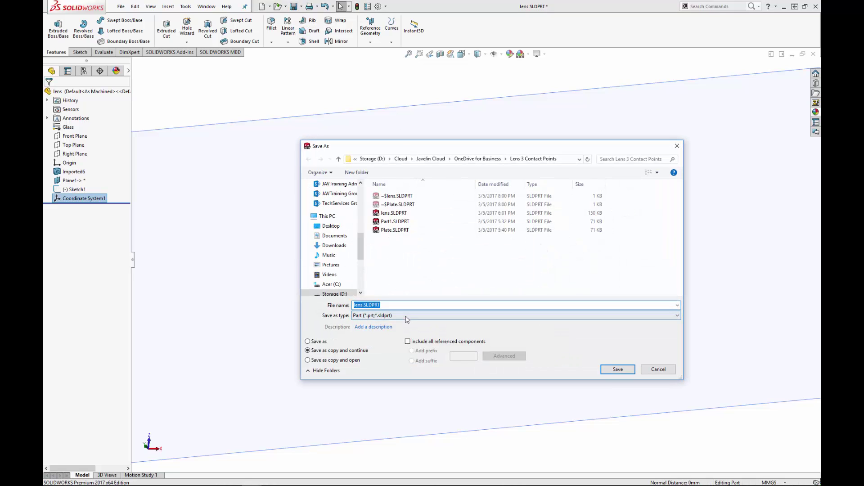
left_click(385, 315)
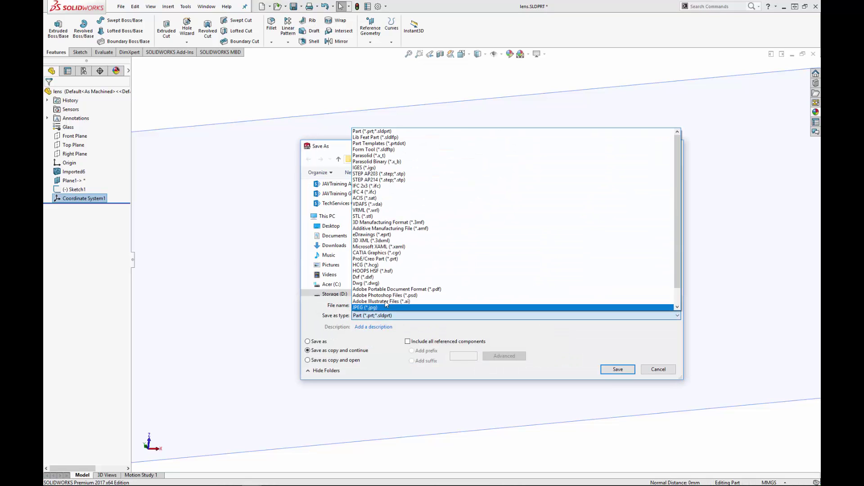
left_click(384, 155)
Set the export's output coordinate system to Coordinate System1 and save it as jav-lens.X_T
left_click(391, 366)
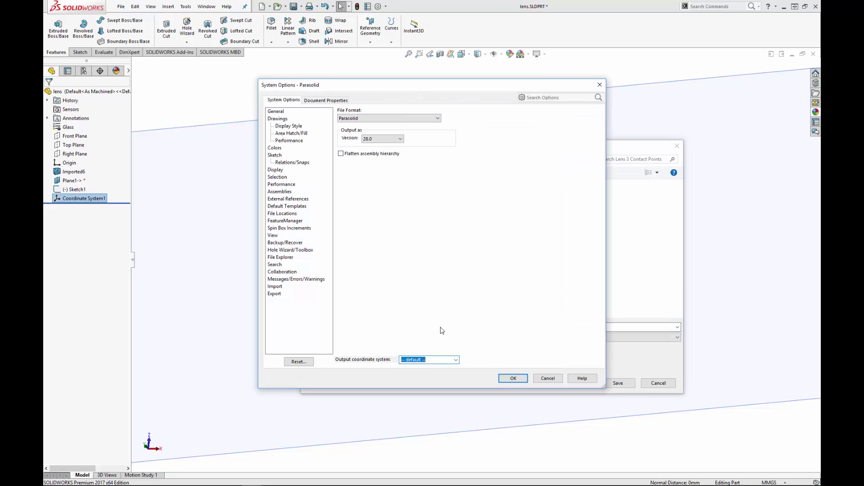
left_click(455, 360)
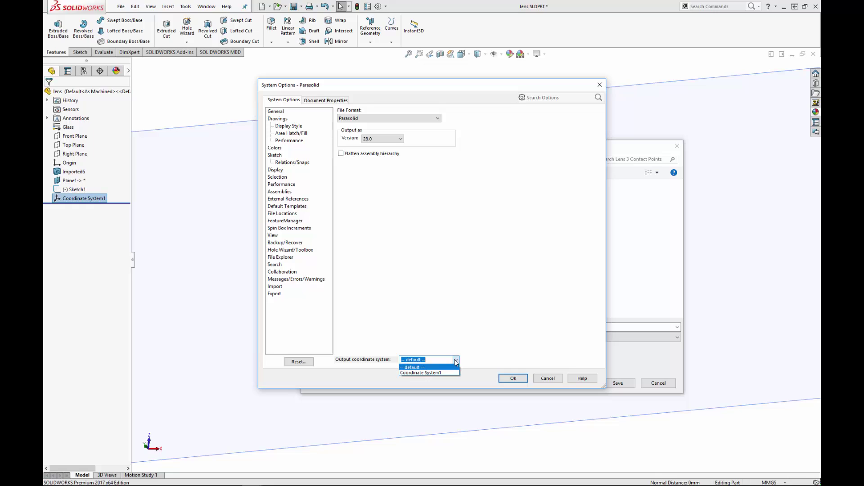
left_click(430, 373)
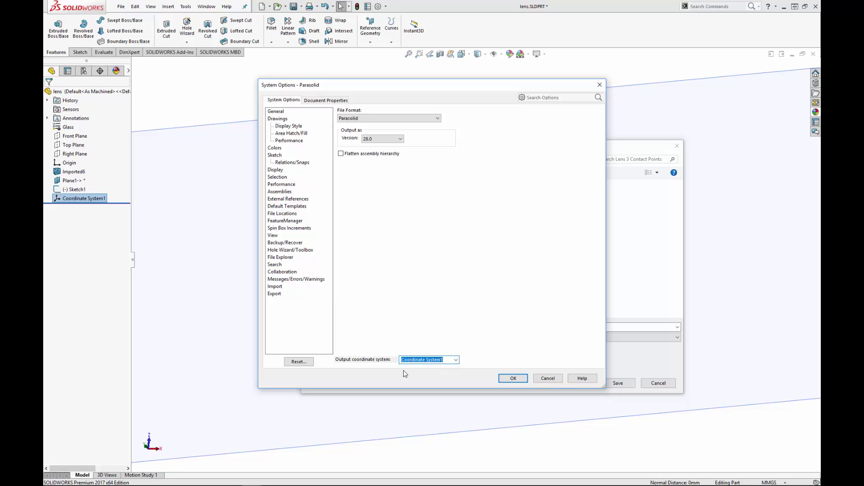
left_click(513, 380)
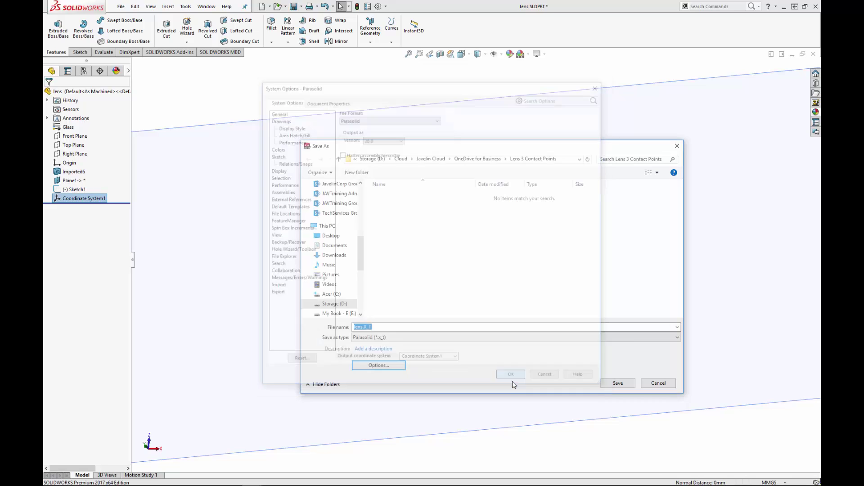
left_click(354, 328)
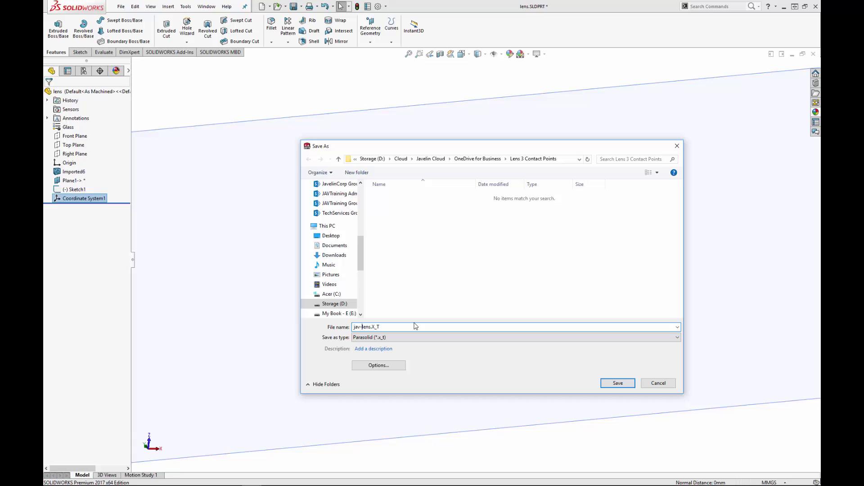
key("Return")
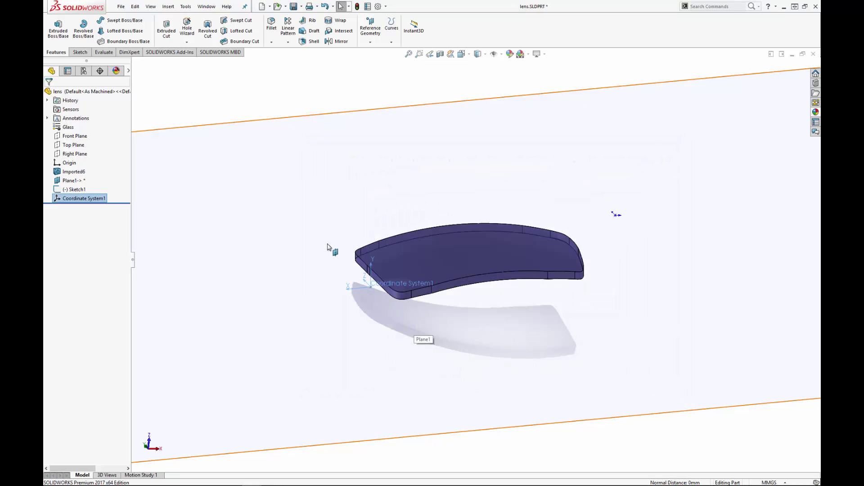
left_click(278, 6)
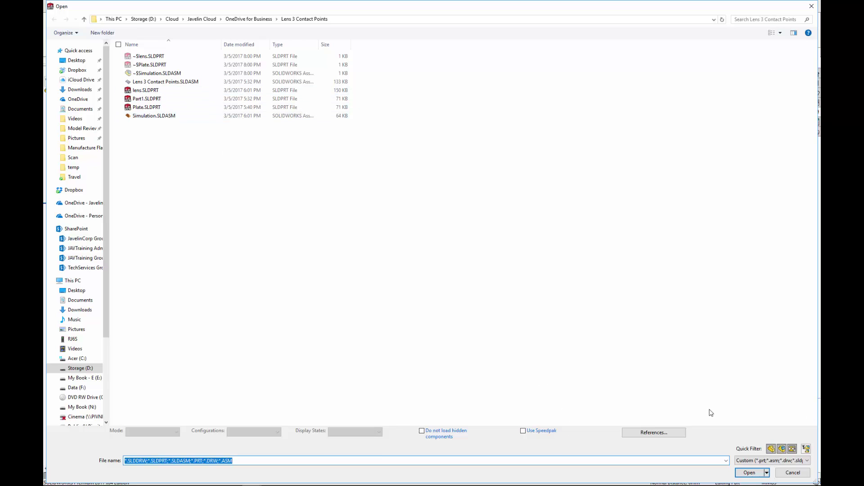
Open jav-lens.x_t as a part, running import diagnostics and skipping feature recognition
left_click(762, 460)
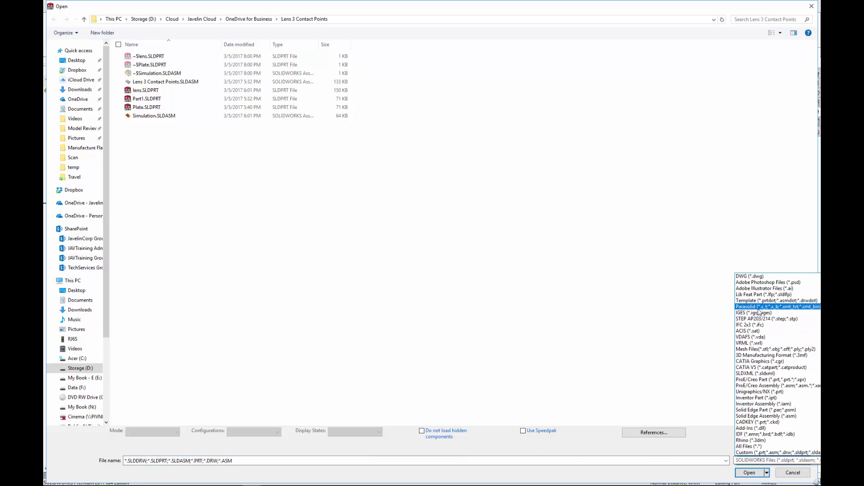
left_click(760, 307)
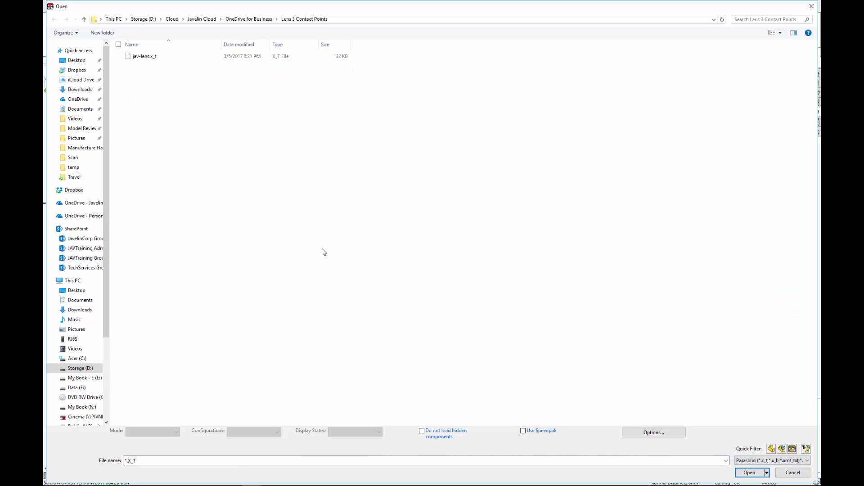
double_click(145, 57)
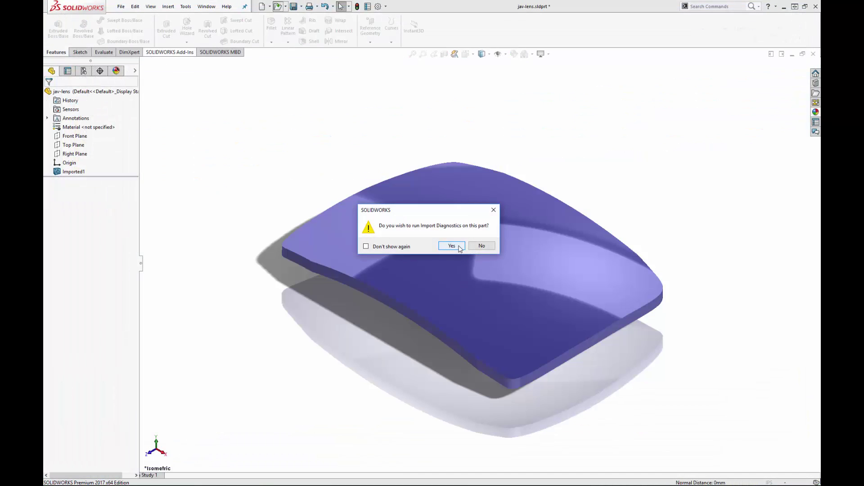
left_click(451, 246)
left_click(60, 94)
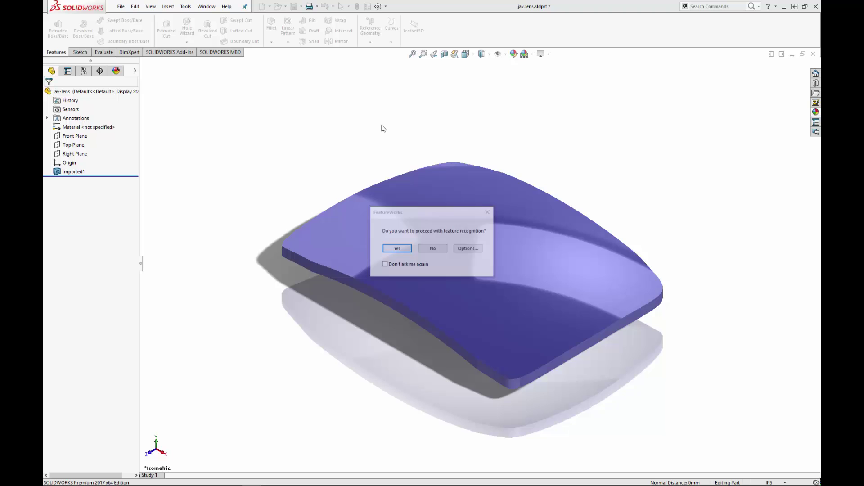
key("Escape")
Show the imported lens in the Front view
key("space")
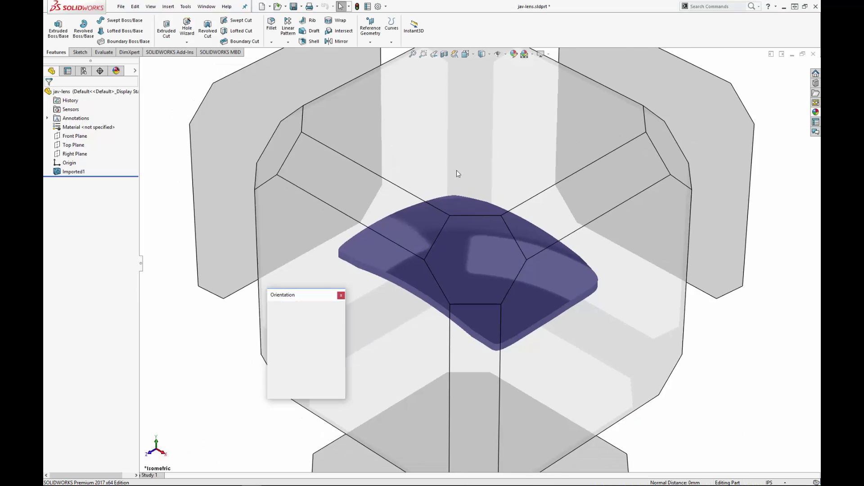
left_click(423, 299)
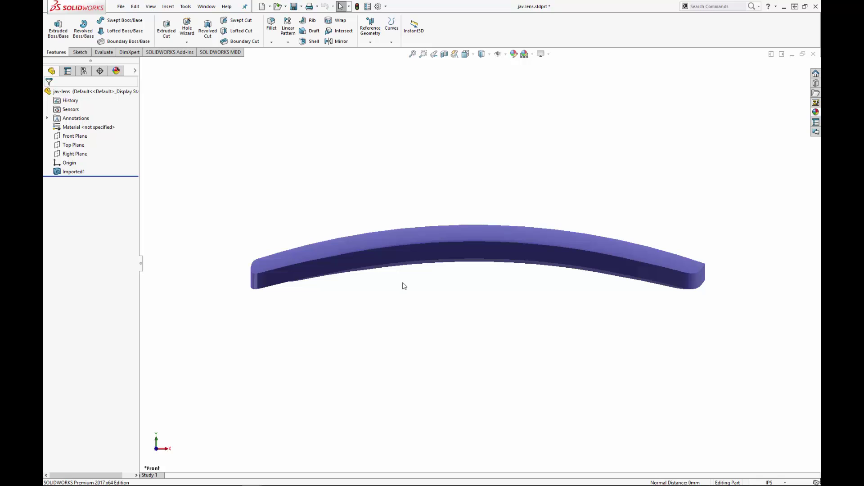
key("shift+Left")
key("shift+Left")
Add the Weldments toolbar and convert the jav-lens part into a weldment
key("ctrl+1")
right_click(143, 53)
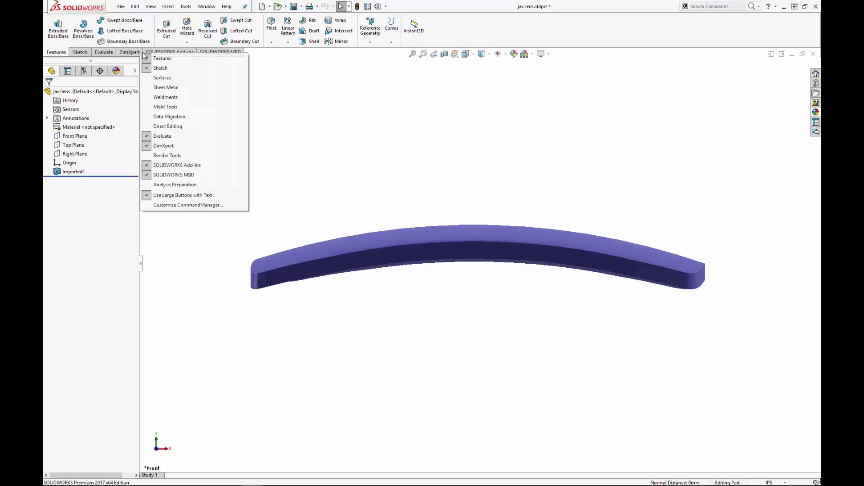
left_click(171, 97)
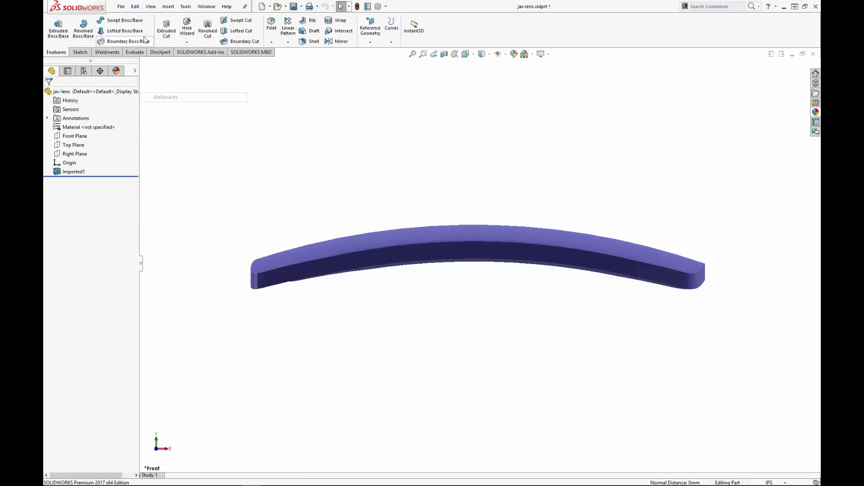
left_click(115, 53)
left_click(76, 27)
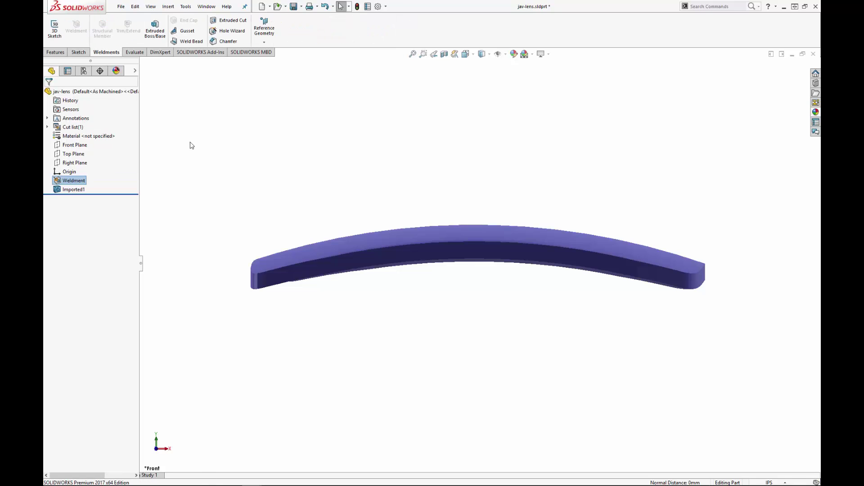
Create a bounding box for the lens body's cut list item
left_click(48, 127)
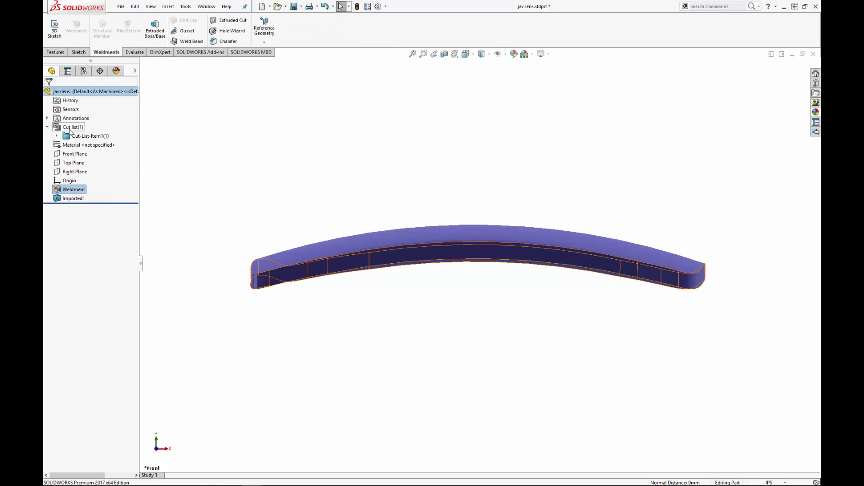
right_click(72, 136)
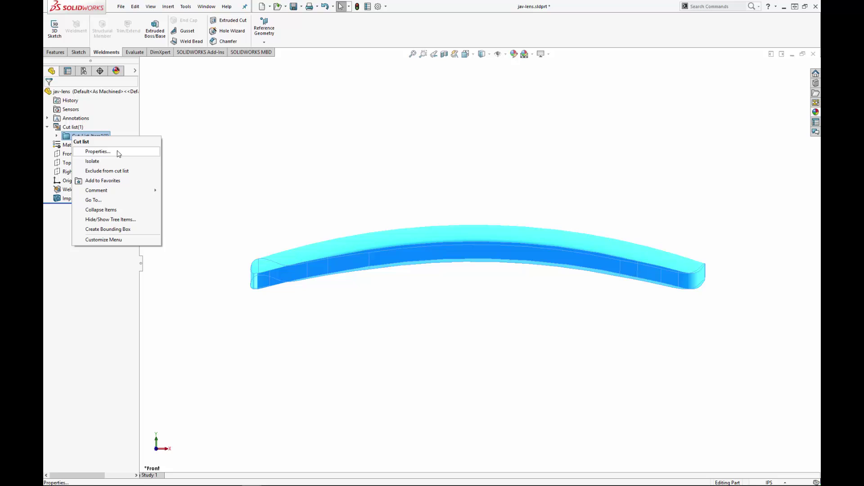
left_click(108, 230)
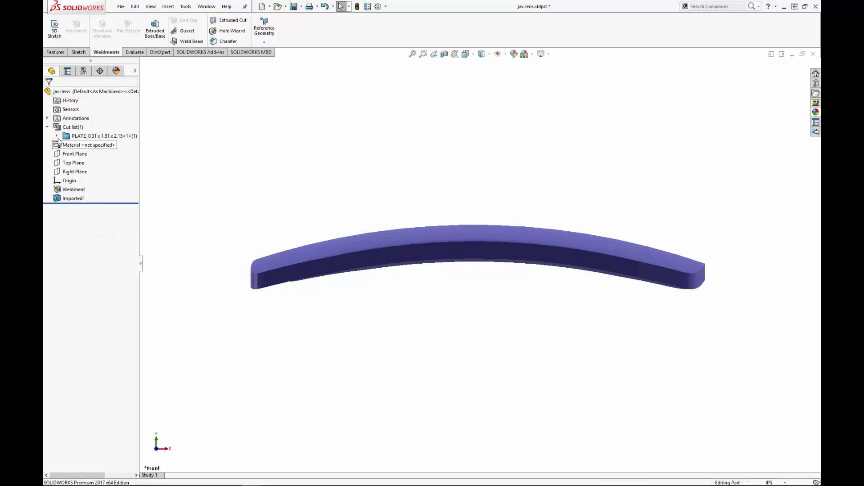
Make the bounding box sketch red and visible, viewed in dimetric
right_click(94, 156)
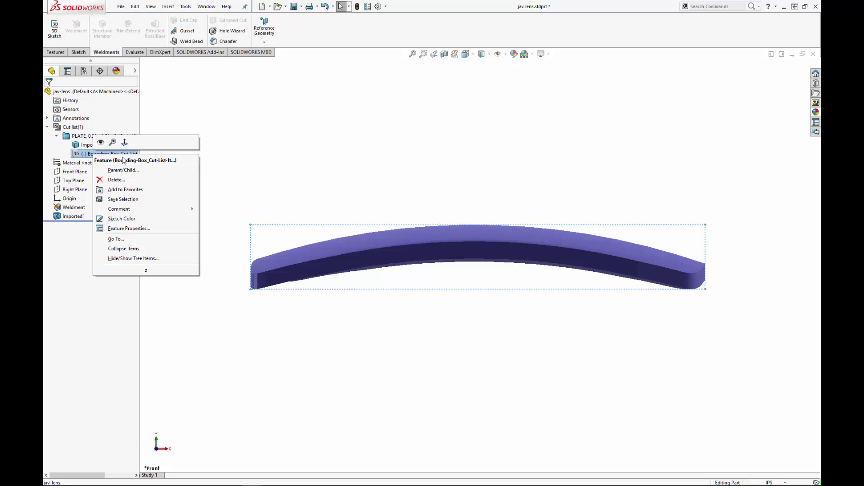
left_click(130, 218)
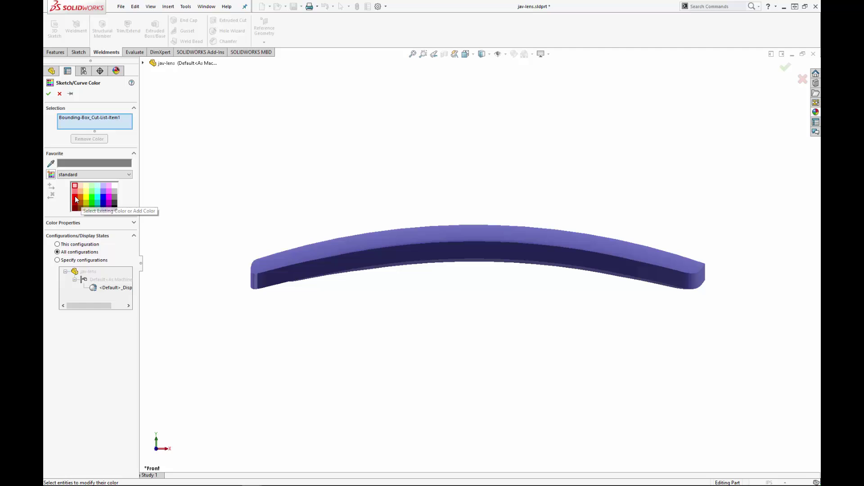
left_click(75, 201)
left_click(49, 93)
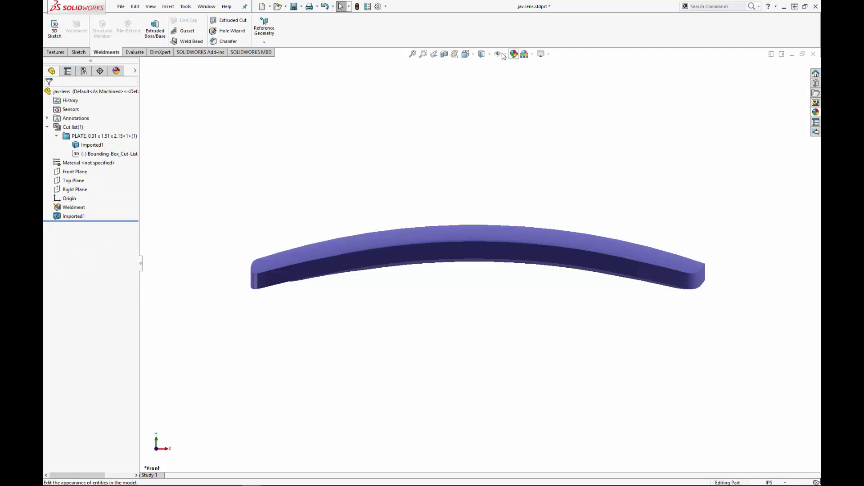
right_click(123, 155)
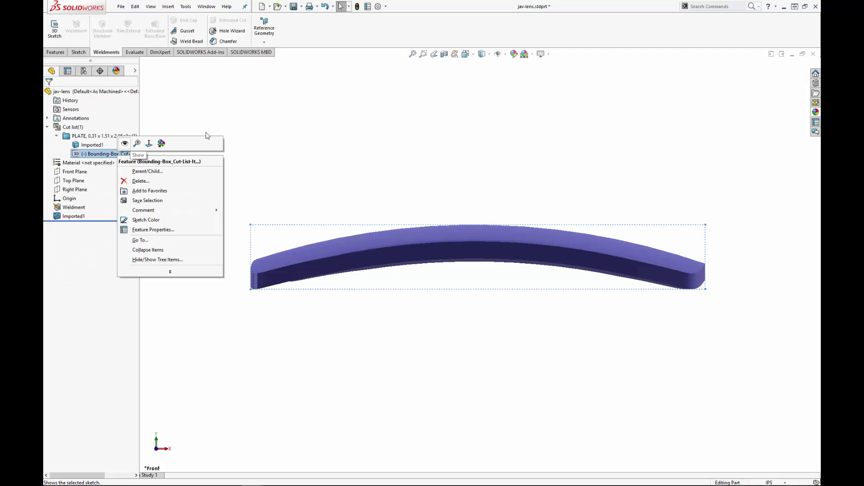
left_click(536, 71)
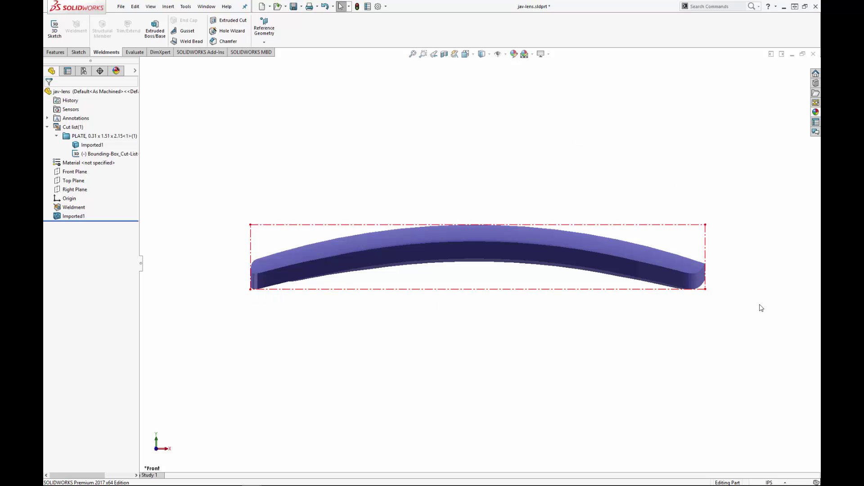
key("ctrl+7")
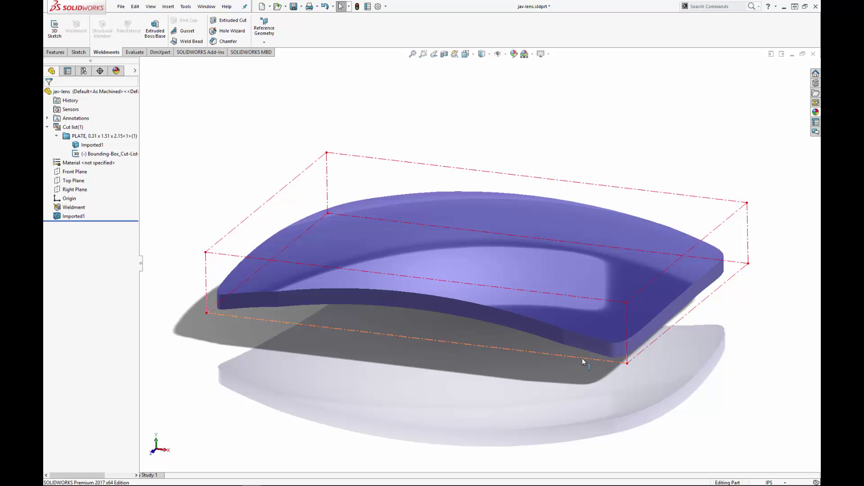
Orbit the lens edge-on and zoom into its left end at the bounding box
middle_click_drag(600, 362, 590, 324)
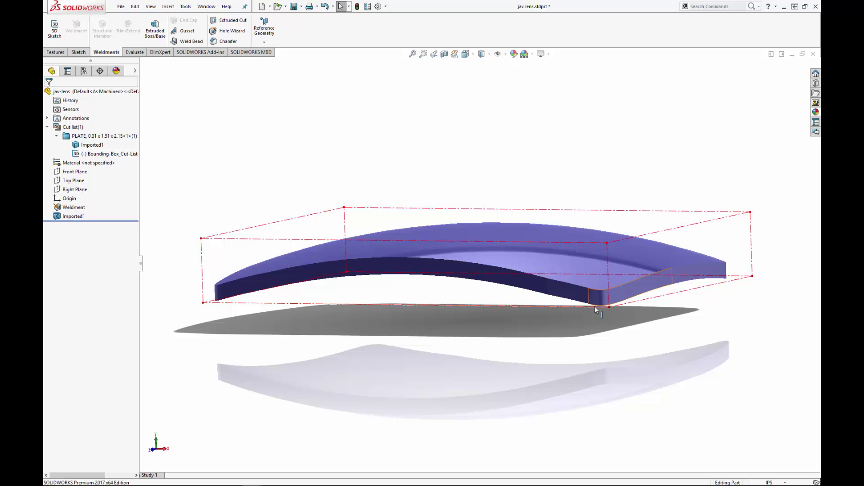
middle_click_drag(623, 355, 593, 336)
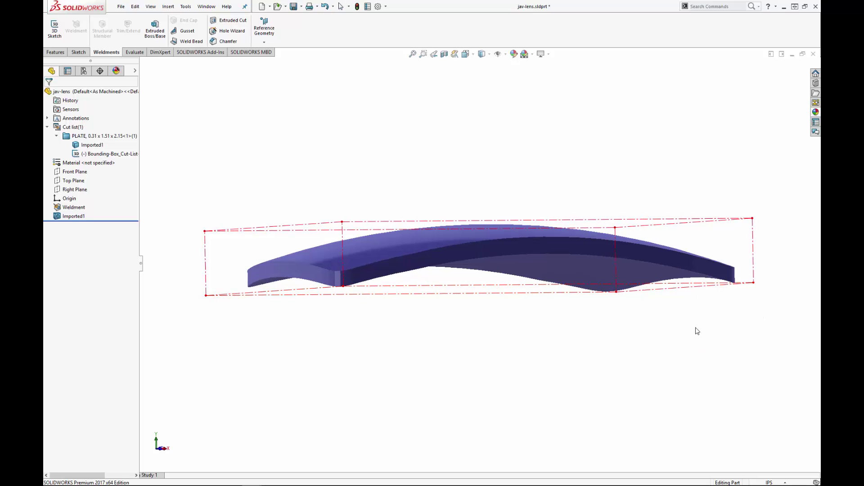
middle_click_drag(697, 330, 669, 332)
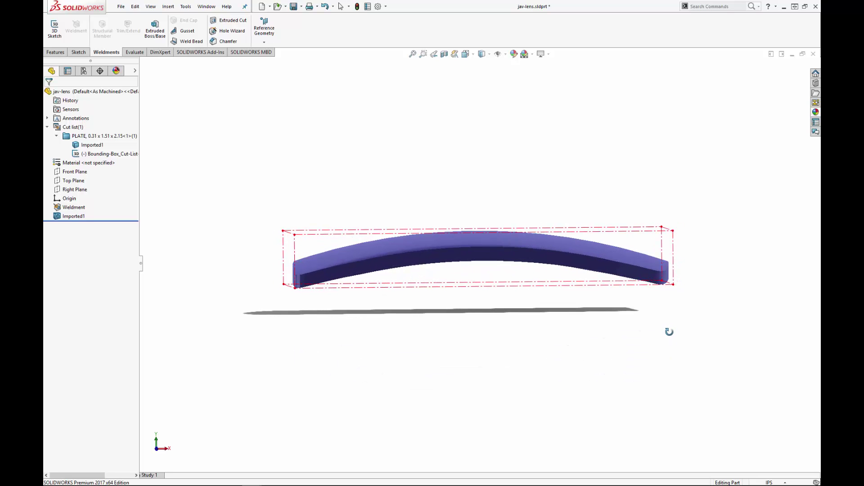
scroll(308, 279, "down", 5)
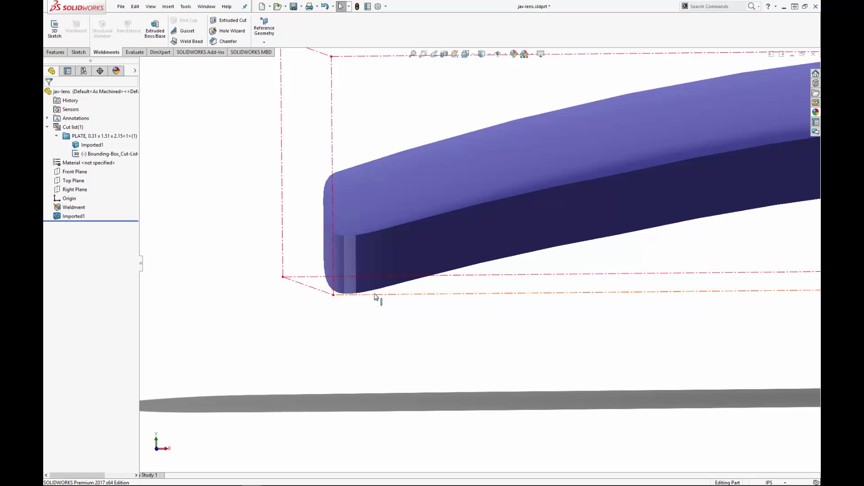
Start a 3D sketch and place a point on the lens's lower-left edge
left_click(56, 41)
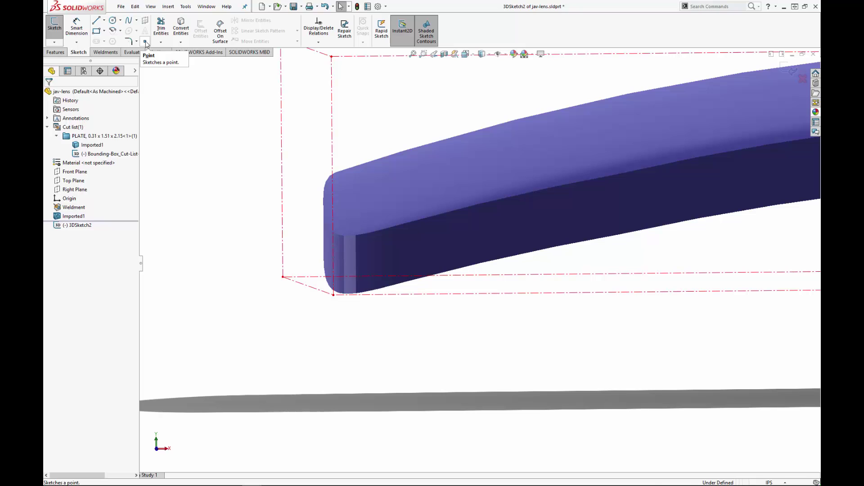
left_click(803, 79)
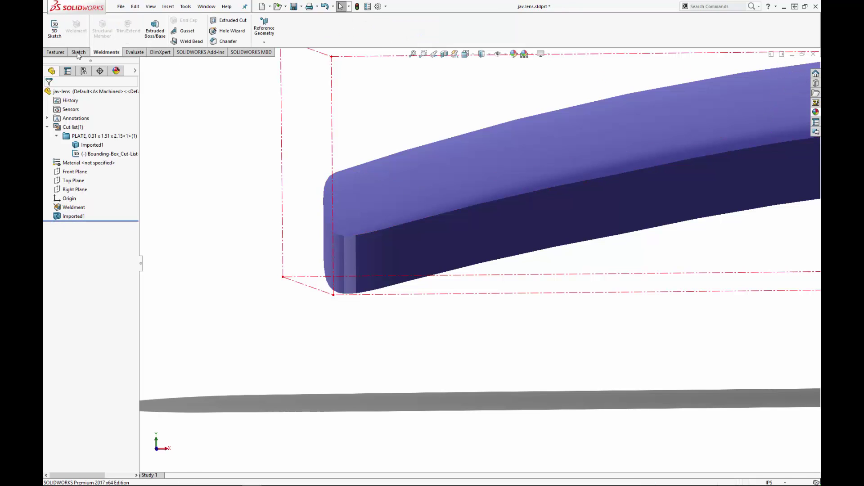
left_click(55, 30)
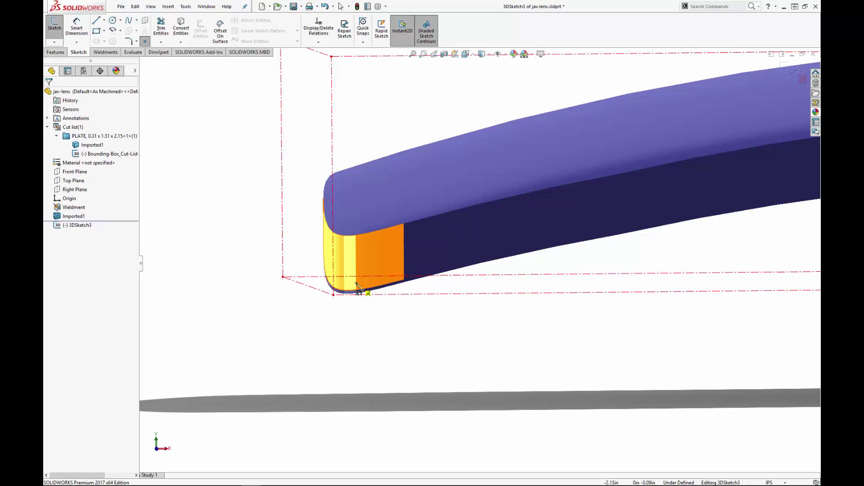
scroll(356, 290, "down", 5)
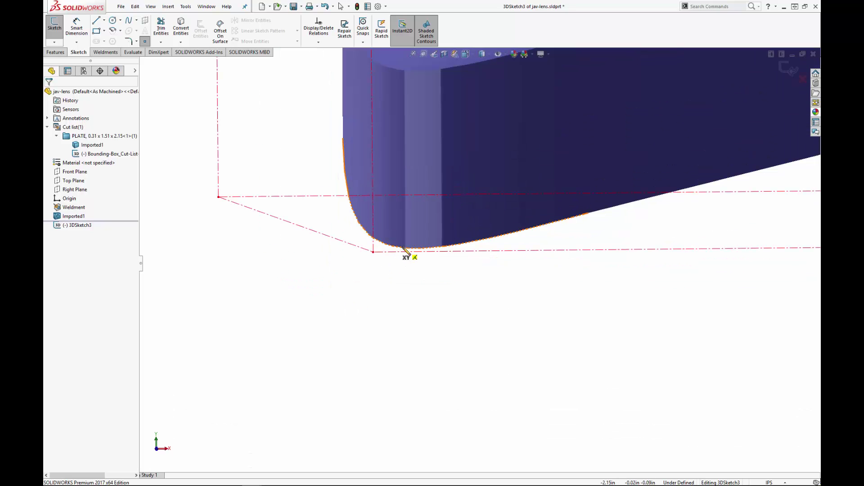
left_click(403, 247)
mouse_move(481, 354)
middle_mouse_down()
mouse_move(660, 349)
mouse_move(691, 339)
mouse_move(636, 338)
middle_mouse_up()
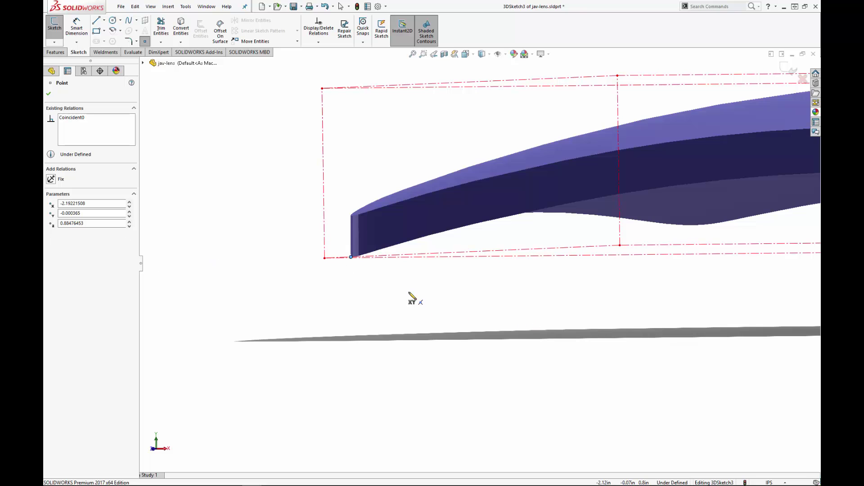
scroll(411, 299, "down", 8)
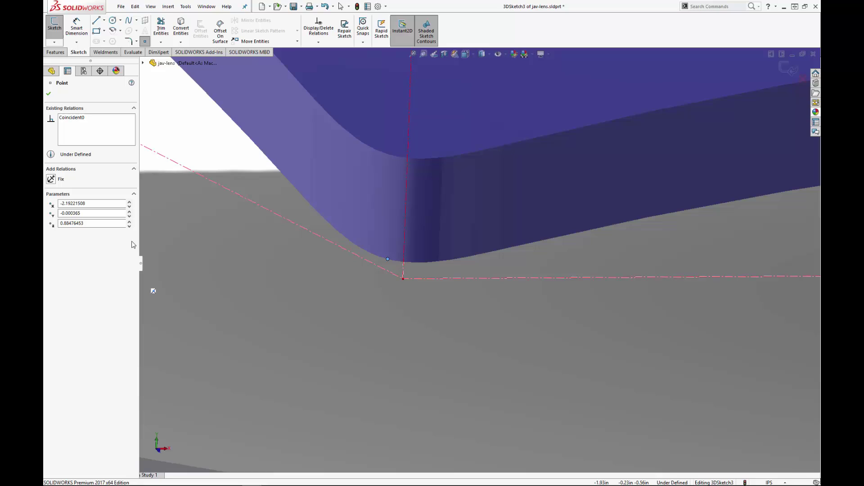
Lower the point's Z coordinate with the spin arrow
left_click(129, 228)
left_click_drag(98, 225, 53, 224)
left_click(129, 227)
left_click(129, 227)
mouse_move(362, 298)
middle_mouse_down()
mouse_move(355, 289)
mouse_move(506, 276)
mouse_move(206, 262)
middle_mouse_up()
Lower the point's Y coordinate until it sits just below zero, at -0.00054169
left_click(129, 216)
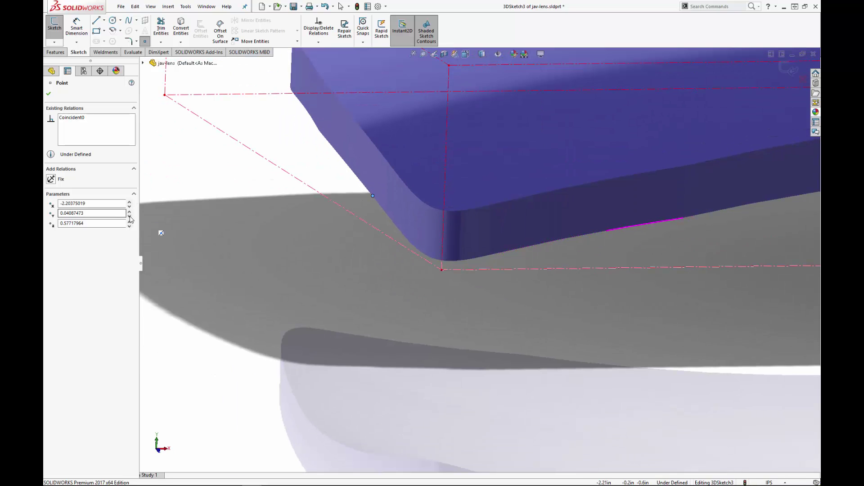
left_click(130, 215)
left_click(130, 216)
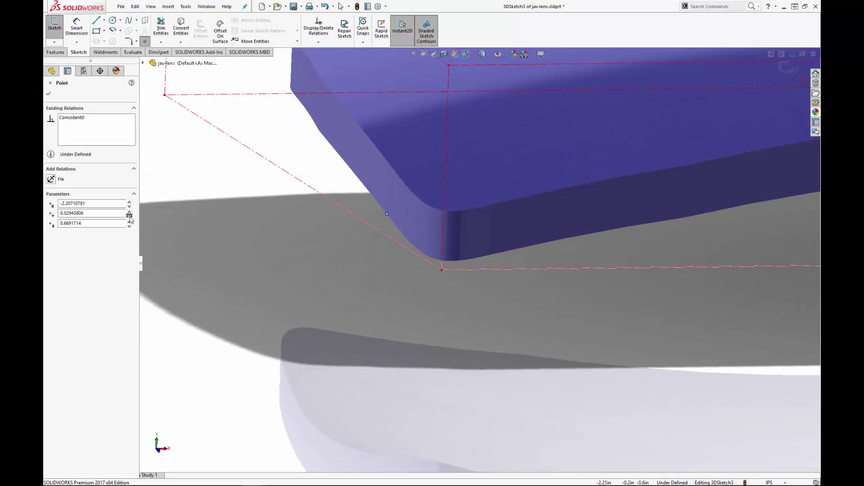
left_click(129, 215)
left_click(129, 216)
left_click(130, 215)
left_click(129, 215)
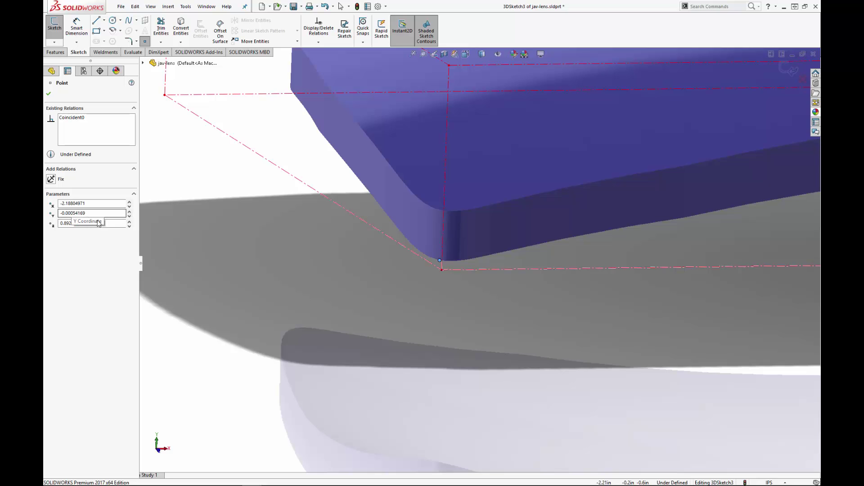
key("z")
mouse_move(671, 358)
middle_mouse_down()
mouse_move(654, 332)
mouse_move(660, 340)
middle_mouse_up()
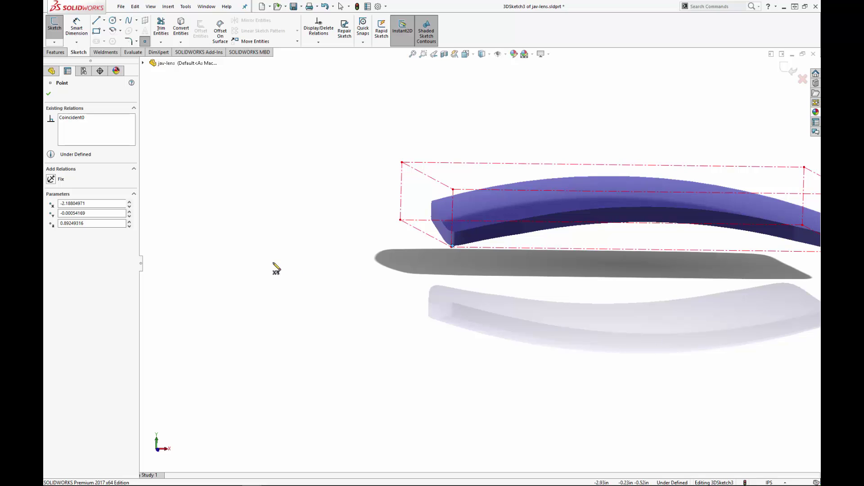
Accept the first point and place another on the lens corner edge
mouse_move(276, 268)
middle_mouse_down()
mouse_move(264, 258)
mouse_move(225, 268)
mouse_move(45, 81)
middle_mouse_up()
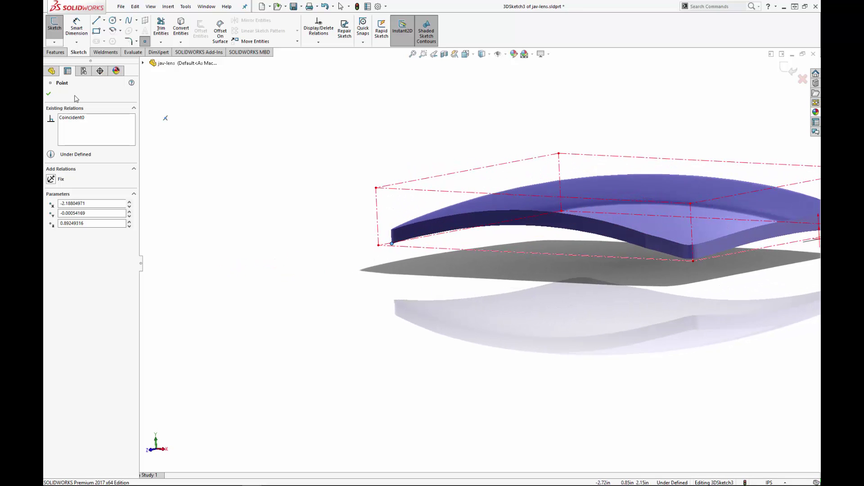
left_click(49, 94)
scroll(630, 243, "down", 5)
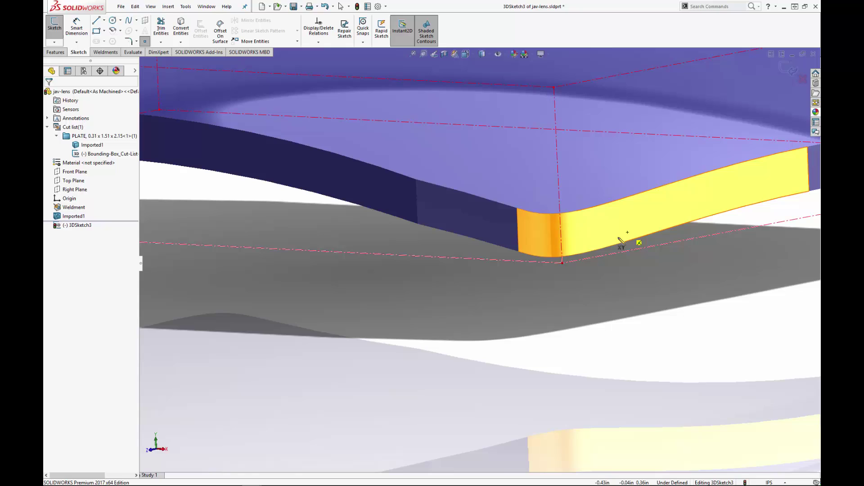
left_click(537, 256)
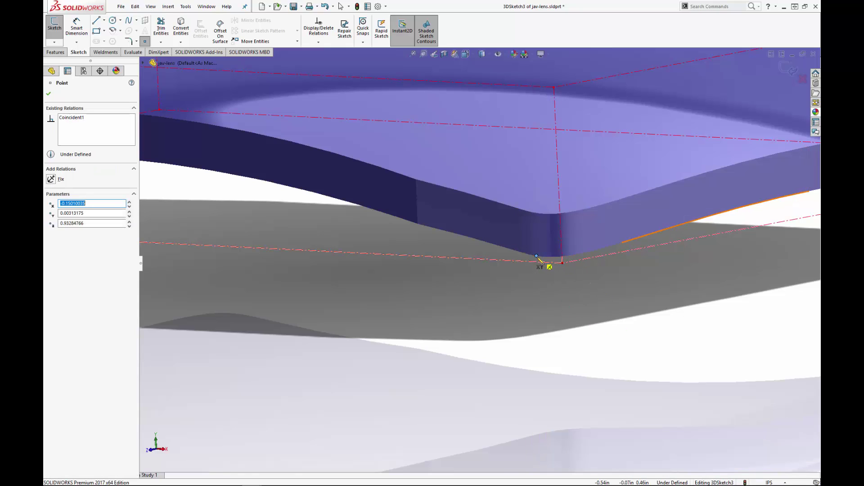
key("BackSpace")
key("Escape")
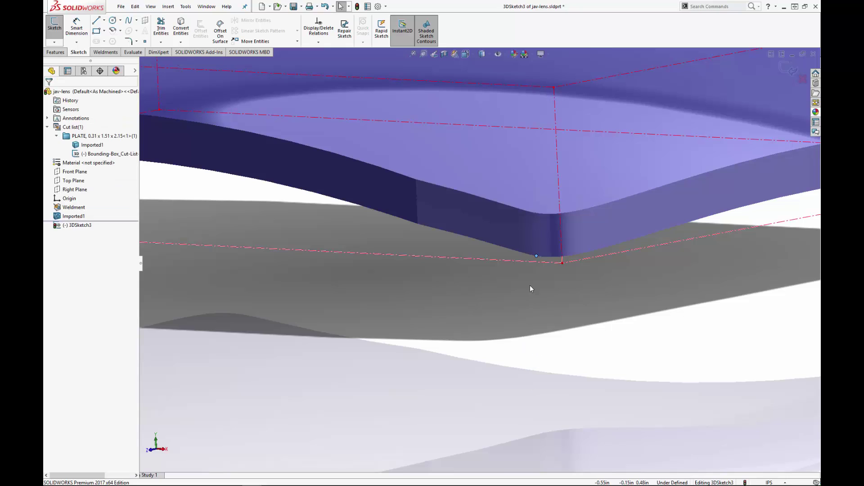
Nudge the point to X -0.12024878, Y -0.00044455, Z 0.90472959 and accept it
left_click(536, 257)
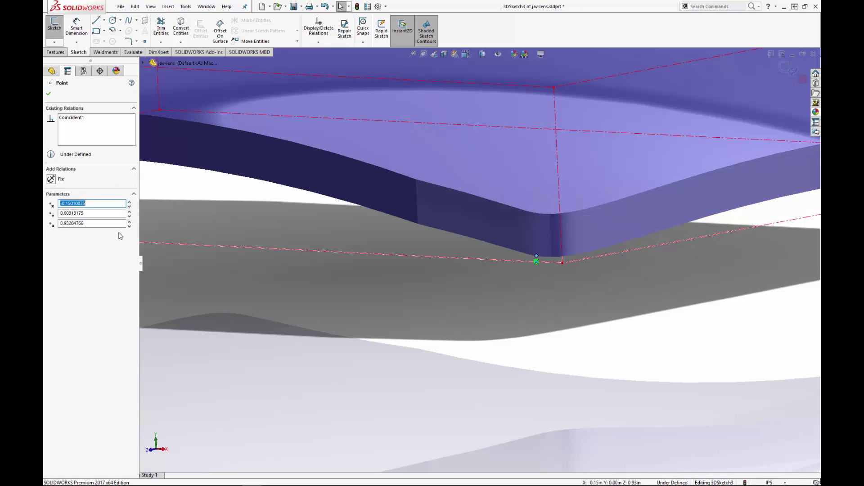
left_click(129, 216)
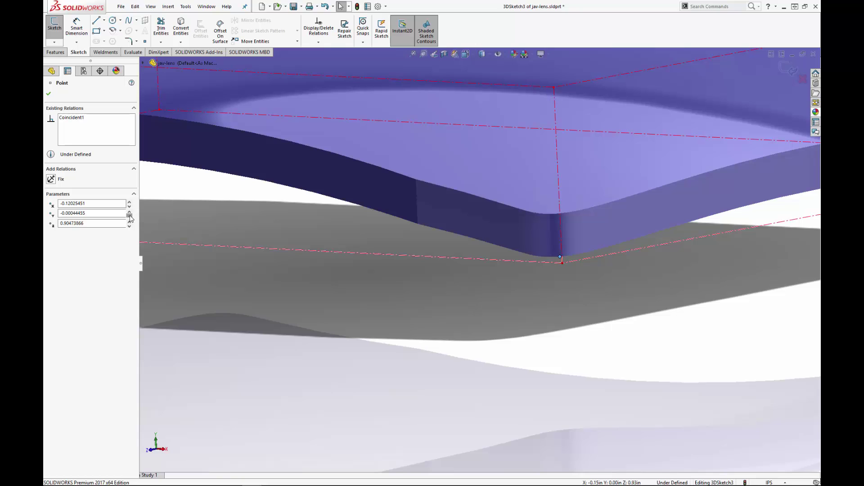
left_click(49, 94)
key("f")
middle_click_drag(721, 233, 531, 270)
In the Right view, place a point on the lens plate's bottom edge
scroll(385, 263, "down", 5)
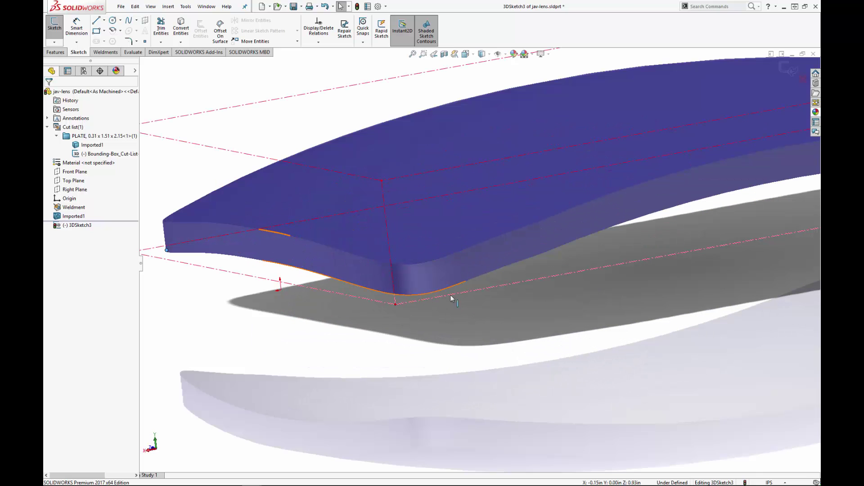
key("space")
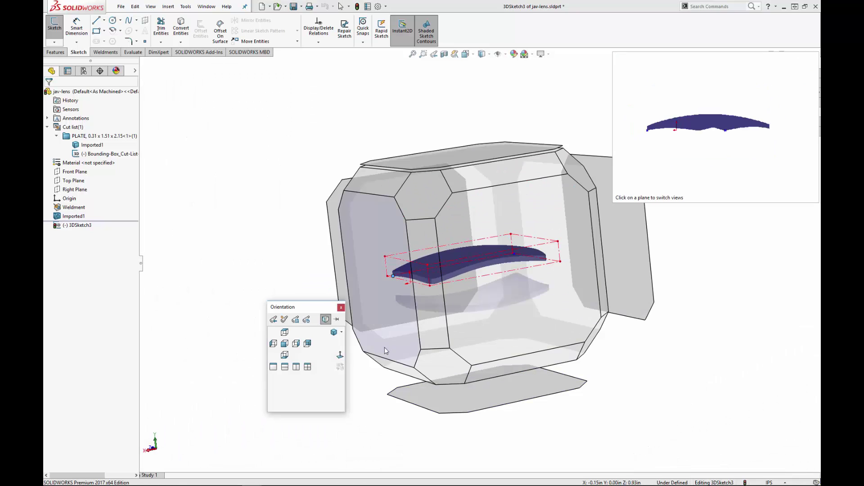
left_click(387, 315)
scroll(662, 302, "down", 4)
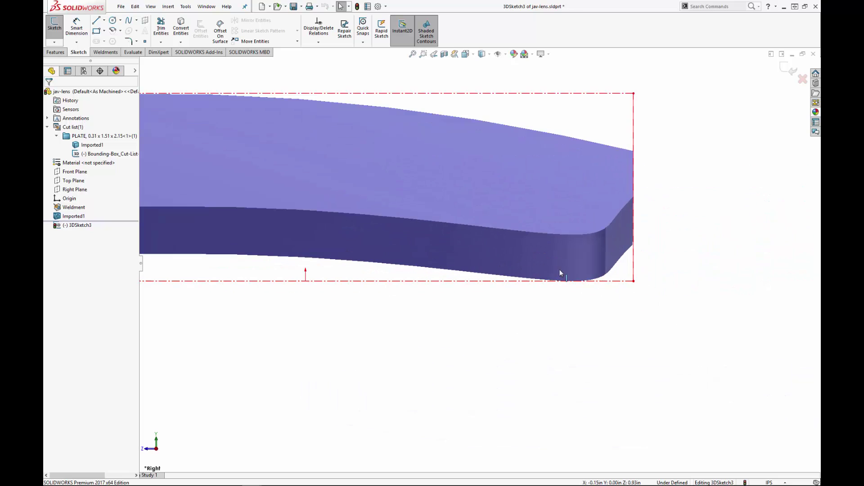
left_click(599, 279)
left_click(145, 41)
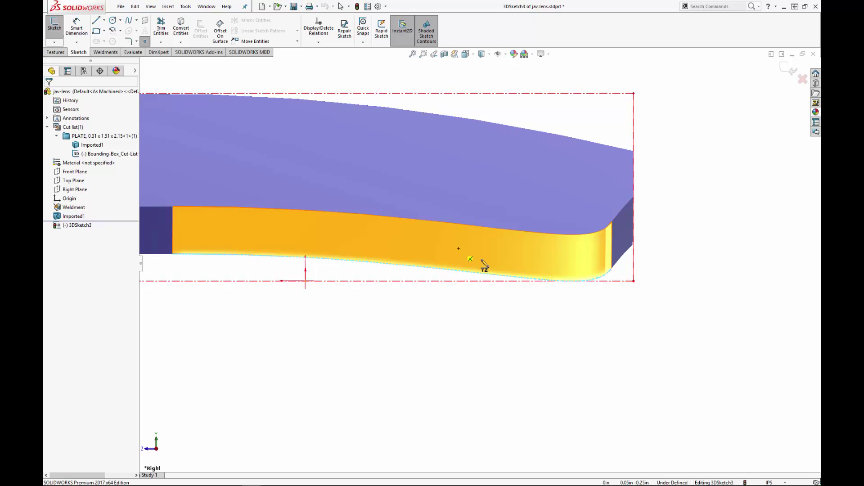
scroll(563, 272, "down", 5)
middle_click_drag(646, 288, 644, 274)
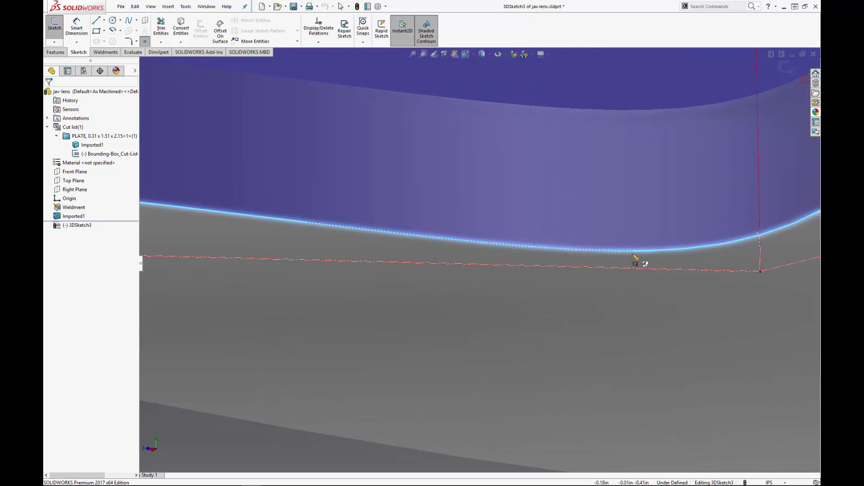
left_click(629, 251)
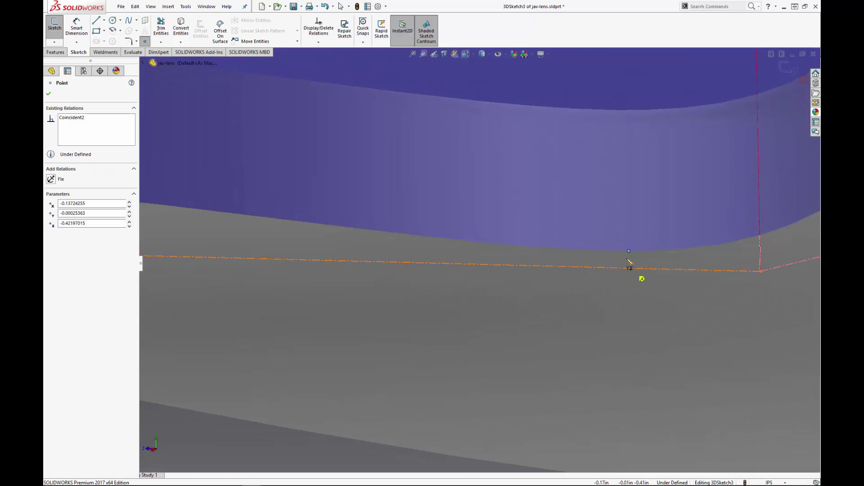
key("Escape")
Step the point to X -0.14475882, Y -0.00045437, Z -0.43404632 and accept it
left_click(629, 252)
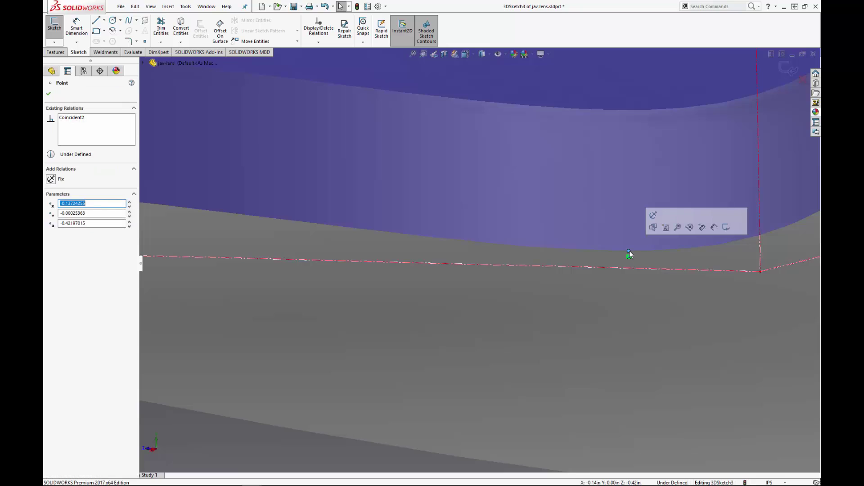
left_click(130, 217)
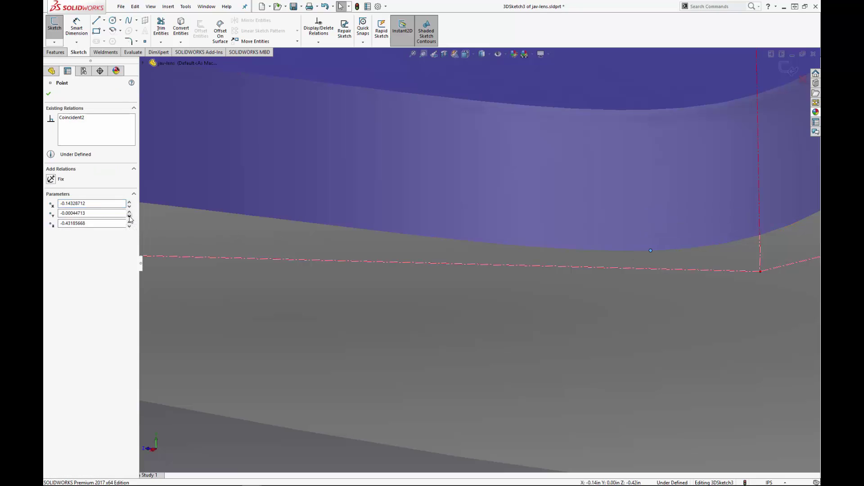
left_click(130, 217)
left_click(48, 95)
key("f")
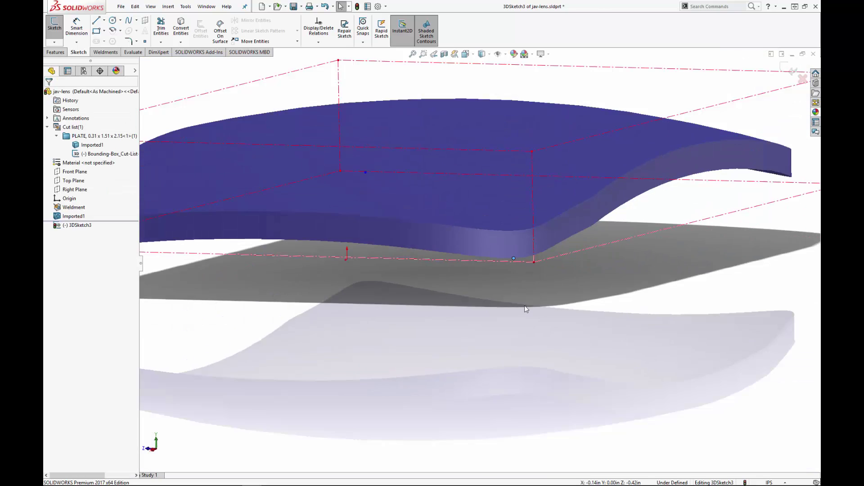
mouse_move(525, 305)
middle_mouse_down()
mouse_move(714, 313)
mouse_move(696, 315)
mouse_move(705, 315)
middle_mouse_up()
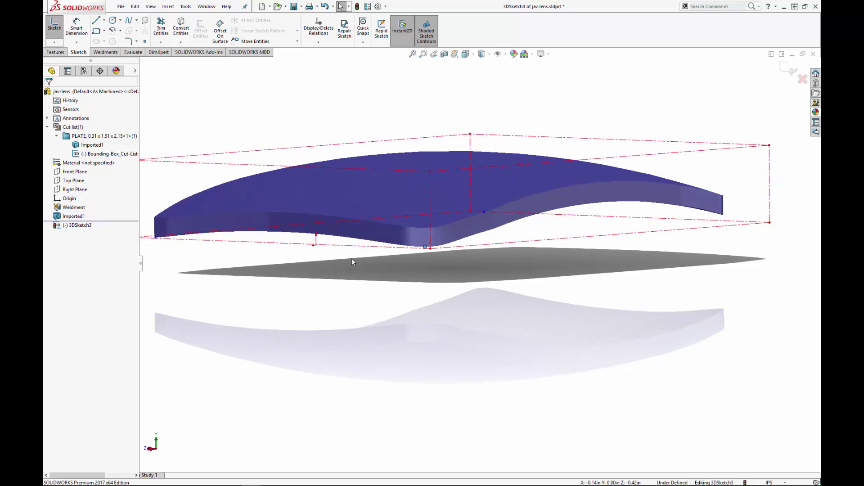
left_click(425, 247)
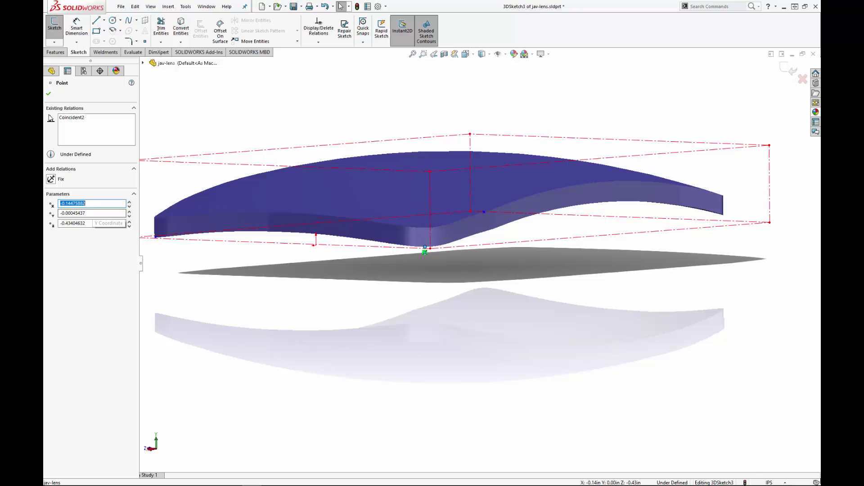
left_click(49, 93)
Inspect the lowest point's coordinates from beneath the lens plate
scroll(362, 341, "up", 3)
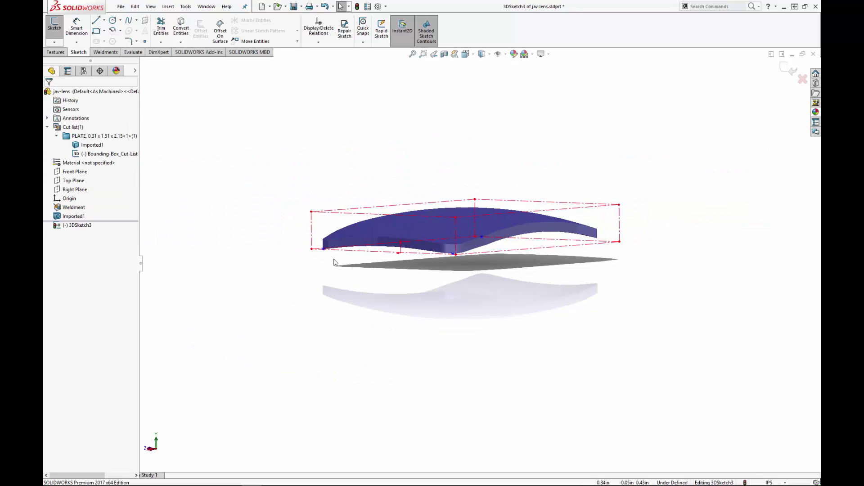
scroll(692, 303, "down", 3)
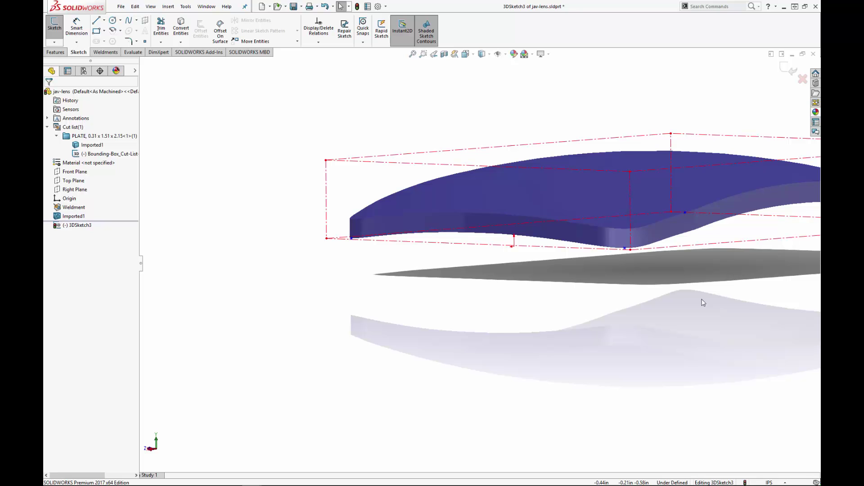
scroll(704, 303, "up", 3)
mouse_move(703, 228)
middle_mouse_down()
mouse_move(668, 239)
mouse_move(691, 232)
mouse_move(684, 234)
middle_mouse_up()
scroll(505, 260, "down", 5)
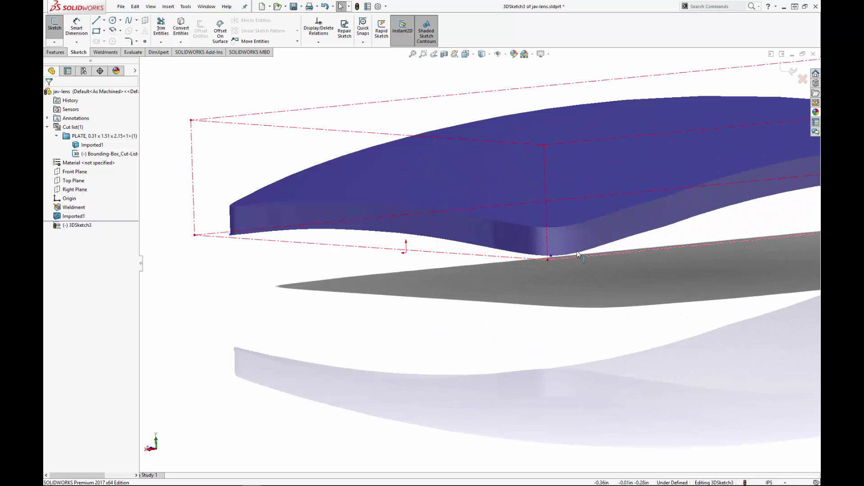
left_click(551, 258)
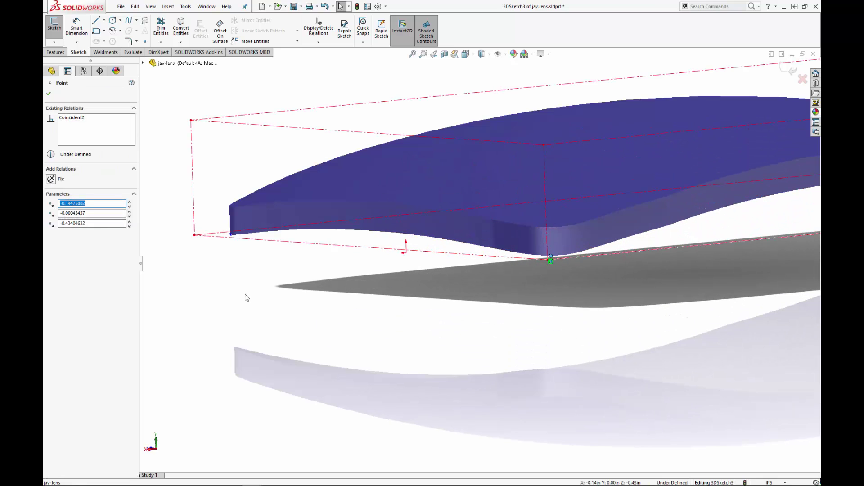
left_click(262, 274)
Check the bottom-left and right-end points, then exit the 3D sketch
left_click(231, 235)
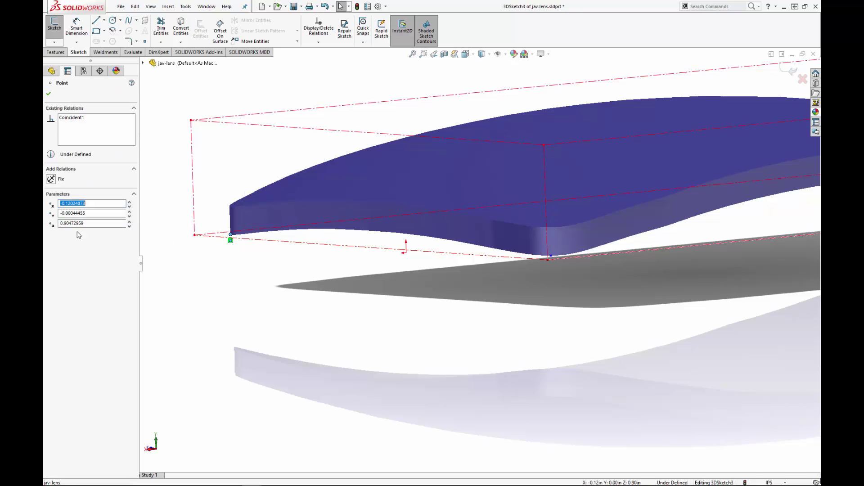
scroll(473, 291, "up", 5)
middle_click_drag(573, 296, 668, 232)
scroll(668, 232, "down", 5)
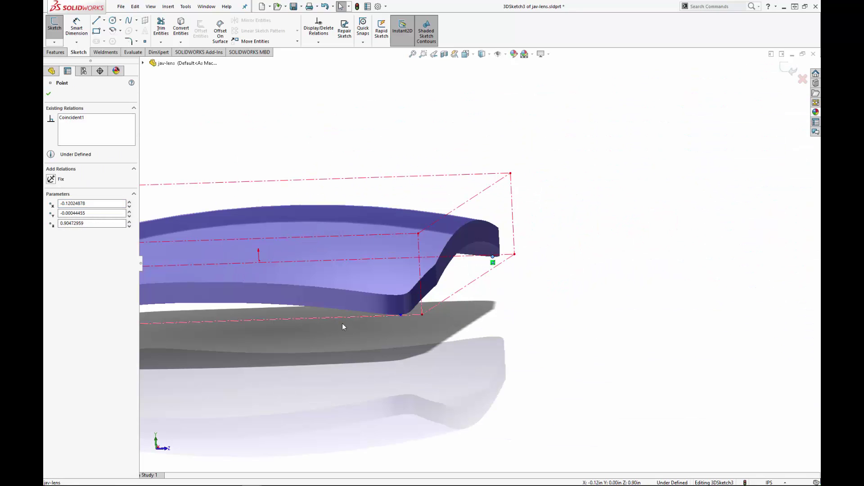
left_click(401, 315)
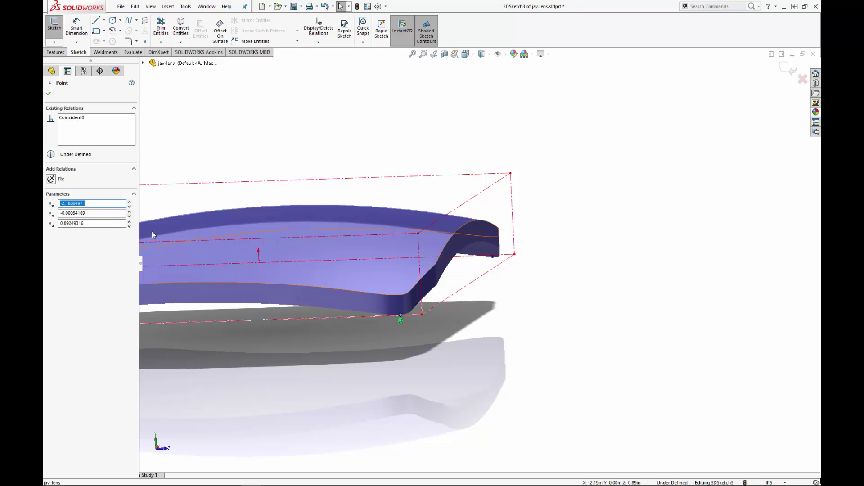
left_click(563, 386)
scroll(478, 359, "up", 3)
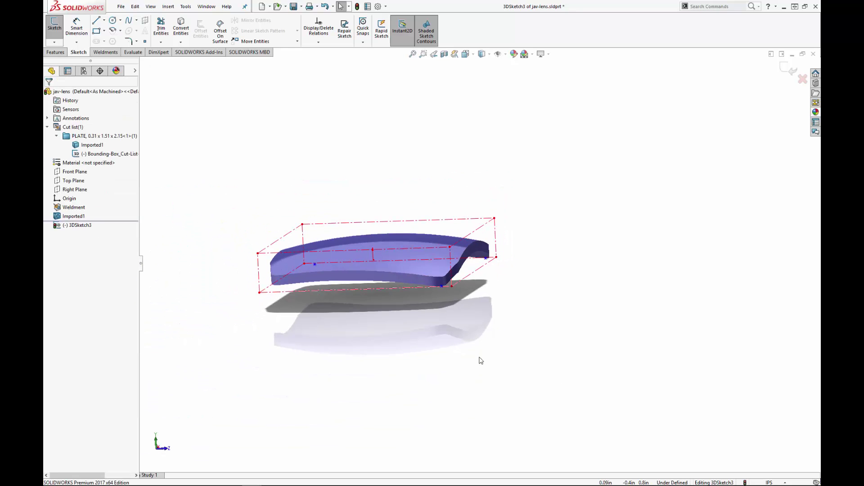
left_click(793, 71)
Rename 3DSketch3 in the feature tree to 'Resting Points'
mouse_move(491, 206)
middle_mouse_down()
mouse_move(468, 187)
mouse_move(466, 218)
middle_mouse_up()
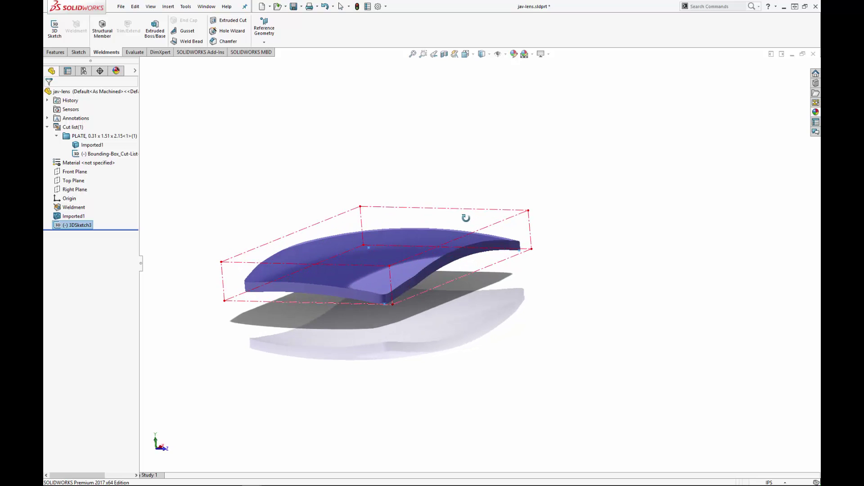
key("Escape")
right_click(74, 225)
left_click(72, 227)
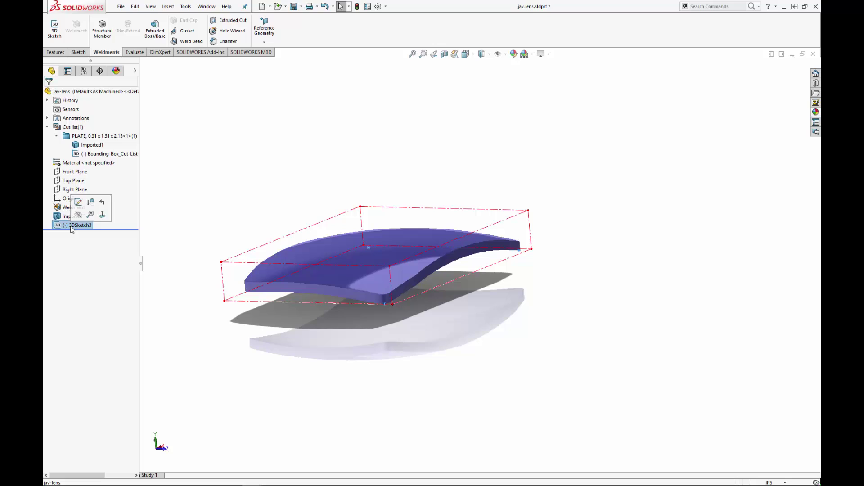
left_click(74, 226)
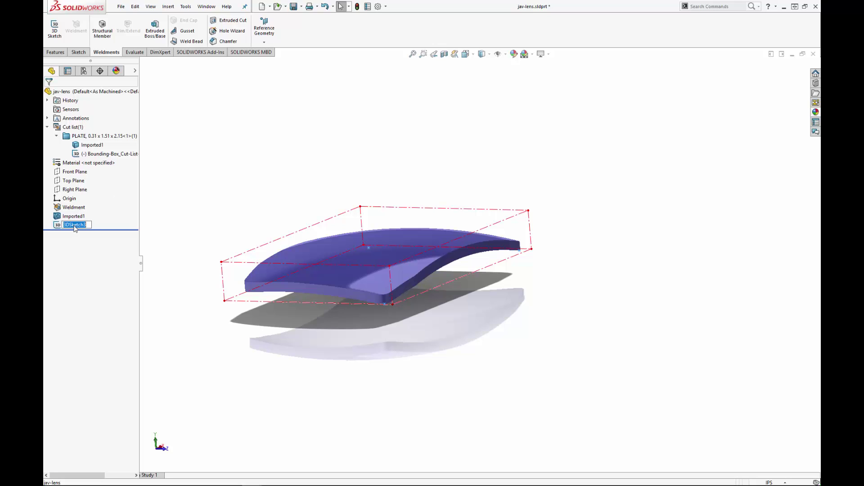
type("Resting Points")
key("Return")
Set the Resting Points sketch colour to green and orbit to check the three points
right_click(75, 229)
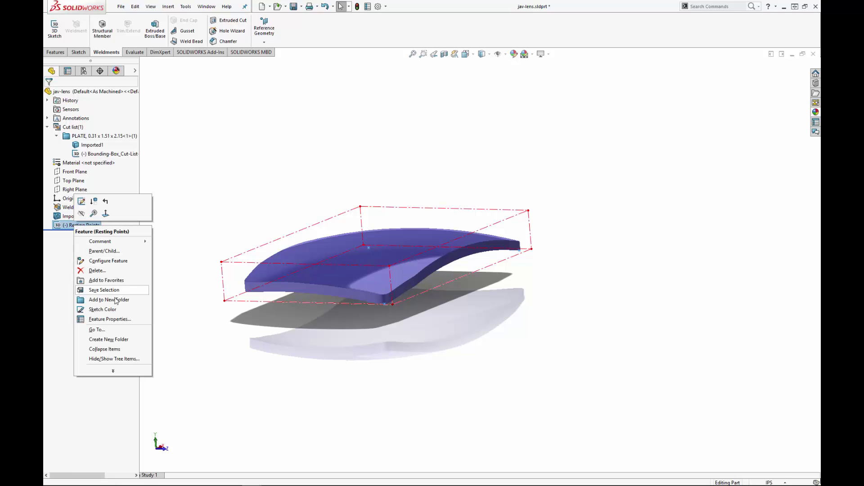
left_click(119, 314)
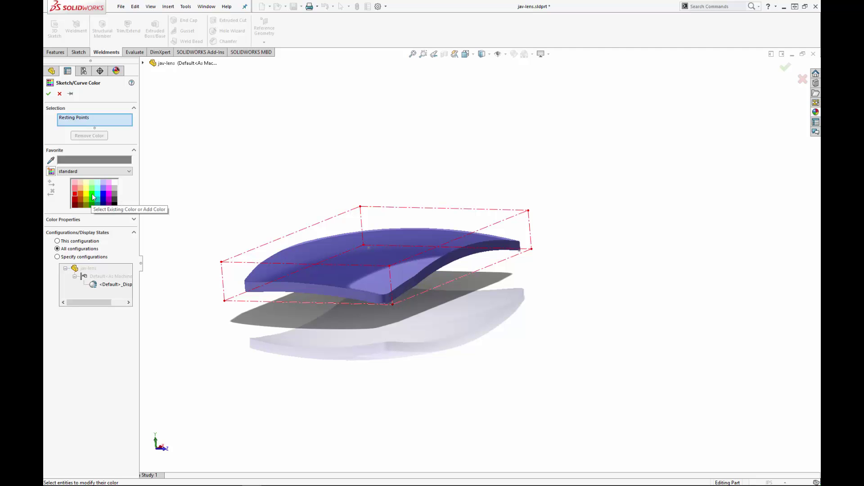
left_click(93, 197)
left_click(59, 95)
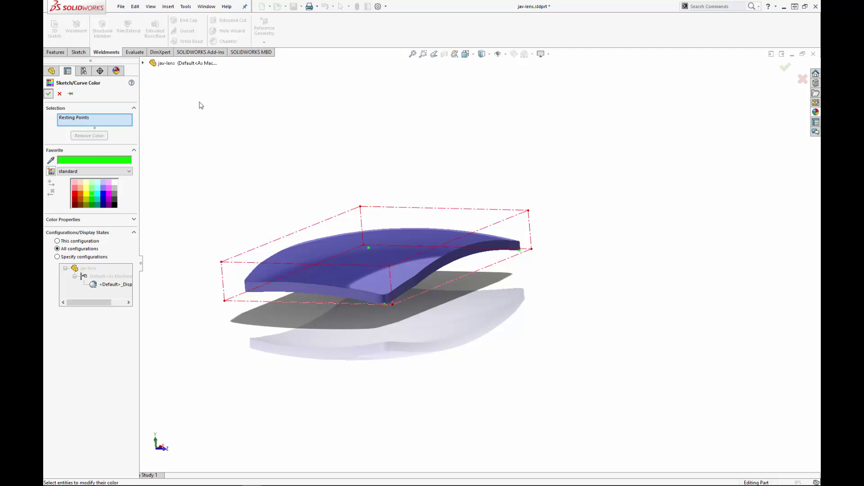
mouse_move(538, 168)
middle_mouse_down()
mouse_move(556, 190)
mouse_move(507, 158)
mouse_move(492, 180)
mouse_move(497, 193)
mouse_move(614, 185)
mouse_move(604, 194)
mouse_move(595, 182)
mouse_move(520, 175)
middle_mouse_up()
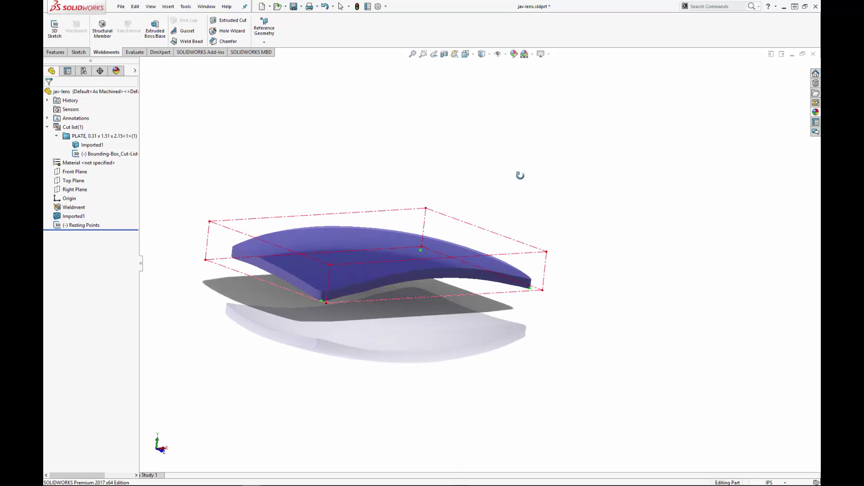